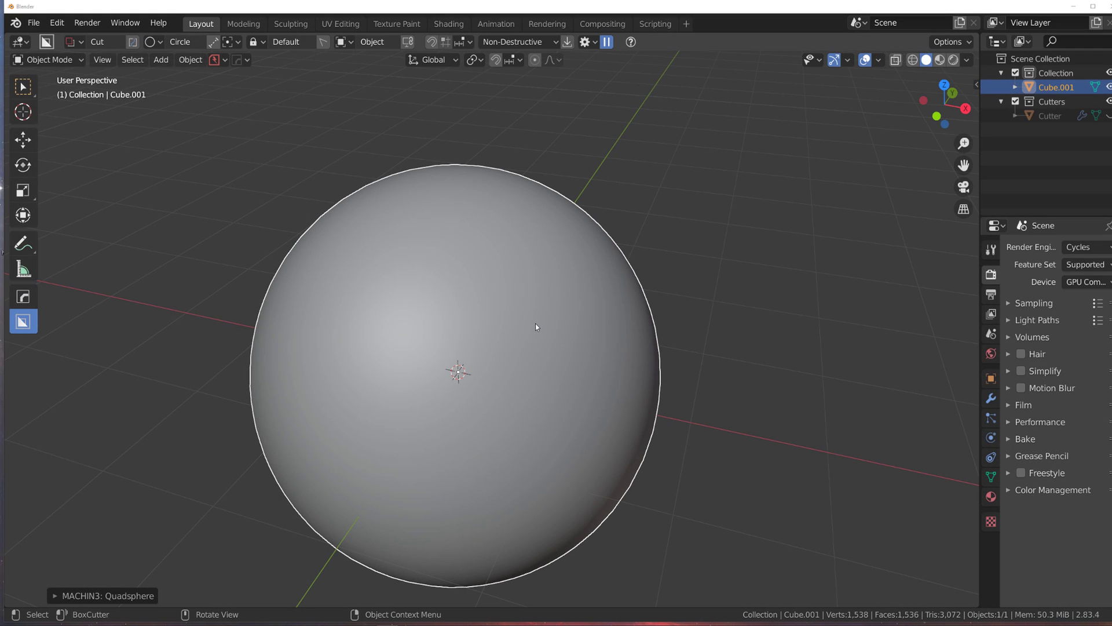
Step: Stash the sphere's full mesh with MESHmachine's Stash it from Edit Mode, and return to Object Mode
scroll(536, 322, "down", 3)
scroll(503, 321, "up", 3)
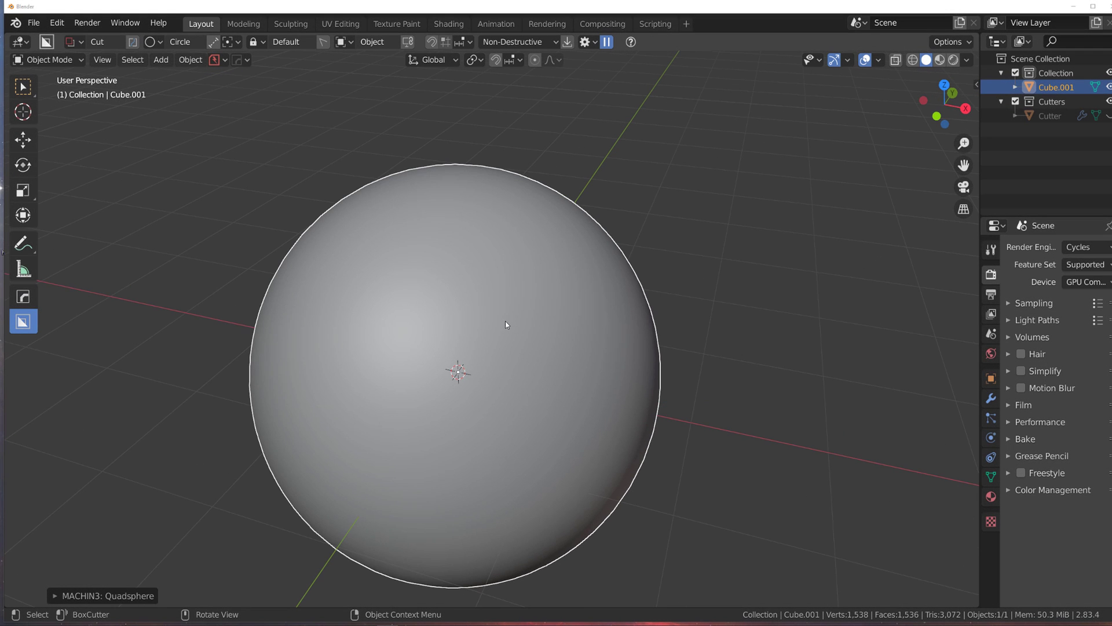
scroll(499, 310, "down", 2)
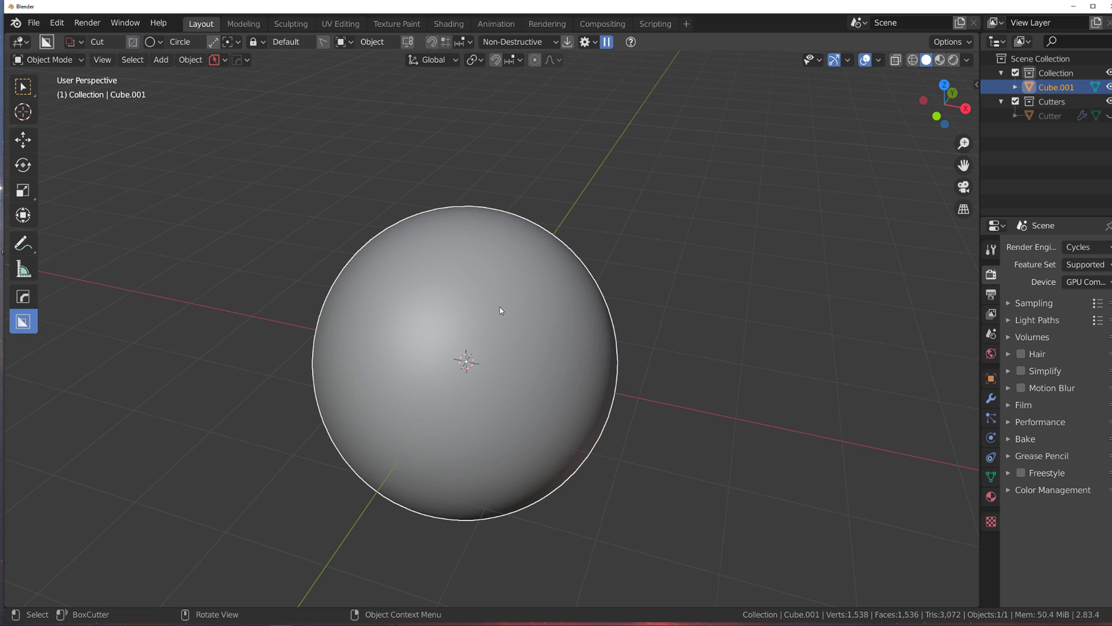
middle_click_drag(501, 311, 569, 303)
scroll(568, 303, "up", 2)
key("Tab")
scroll(521, 316, "up", 2)
scroll(493, 327, "down", 1)
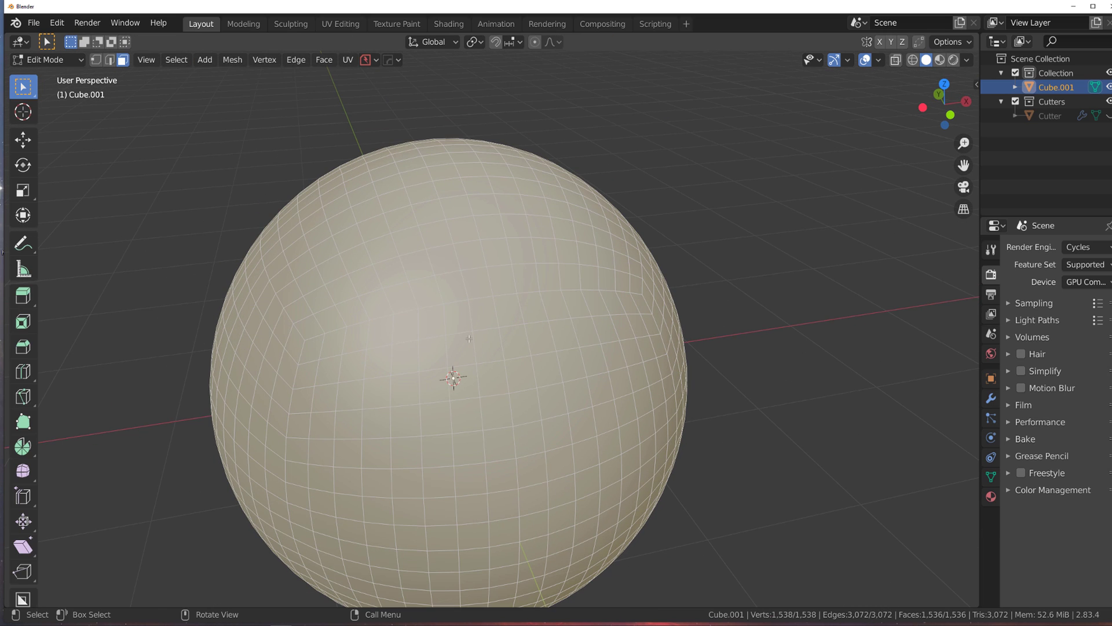
key("y")
mouse_move(470, 342)
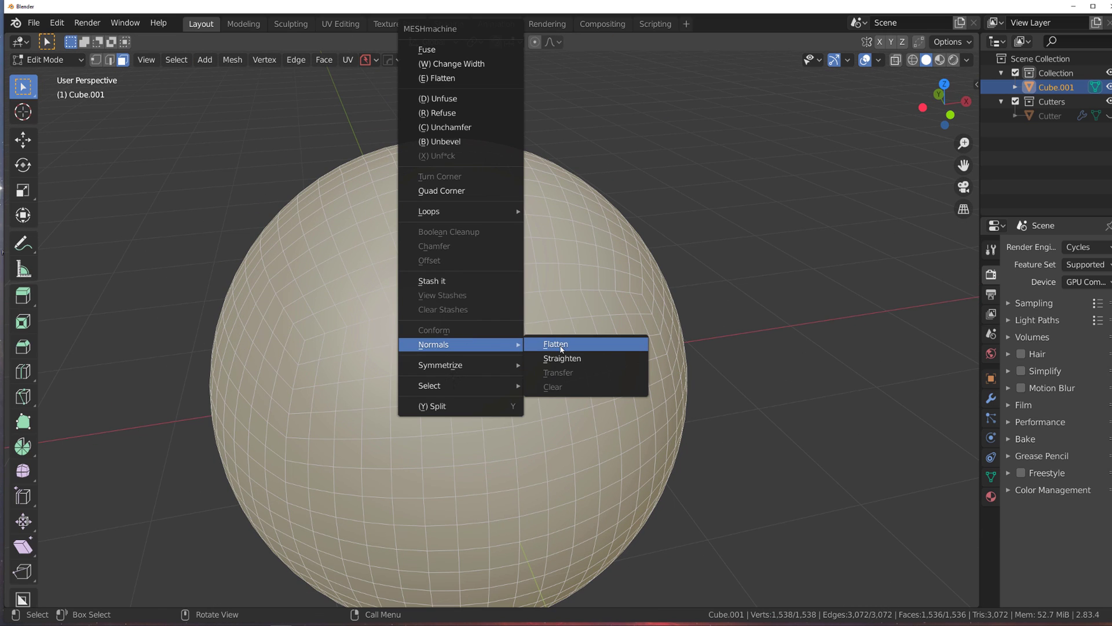
mouse_move(505, 344)
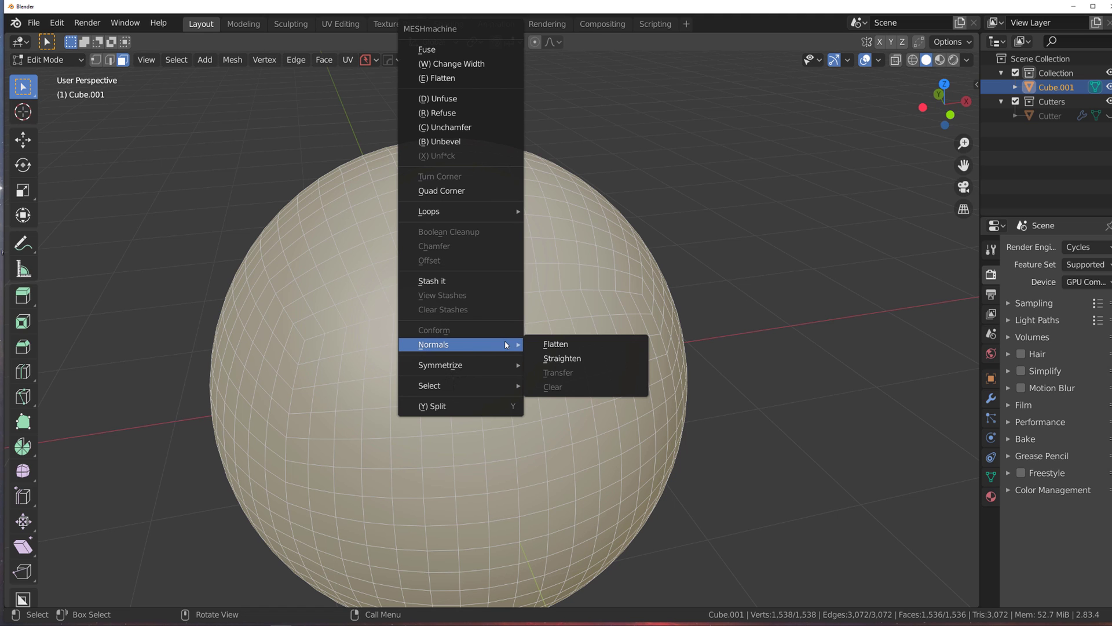
left_click(470, 280)
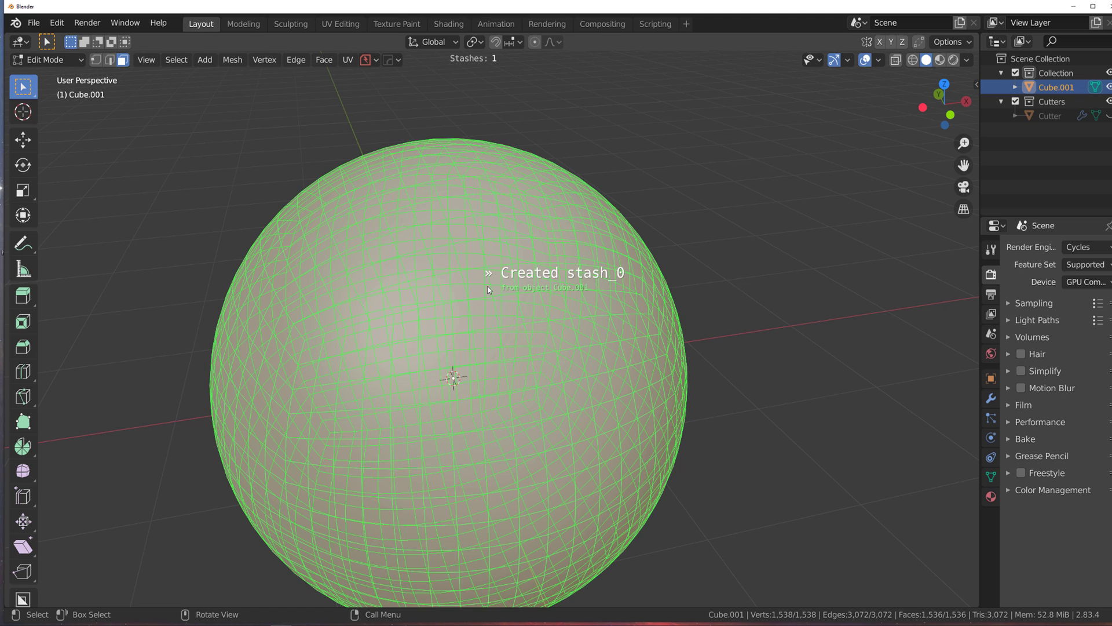
scroll(506, 274, "down", 2)
key("Tab")
scroll(498, 288, "up", 1)
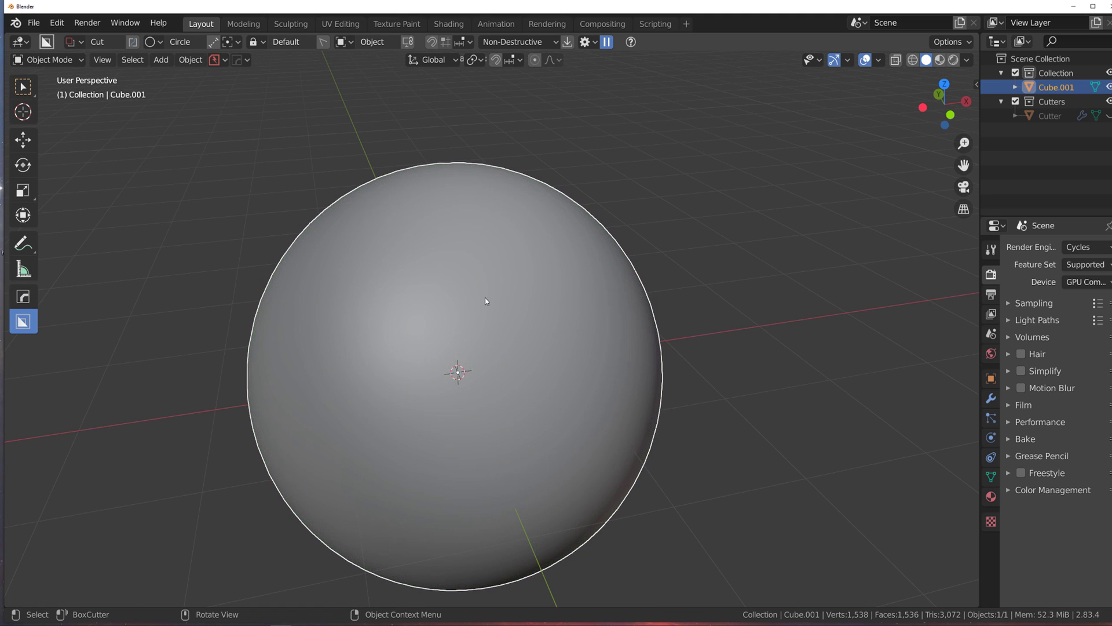
key("d")
key("Escape")
key("d")
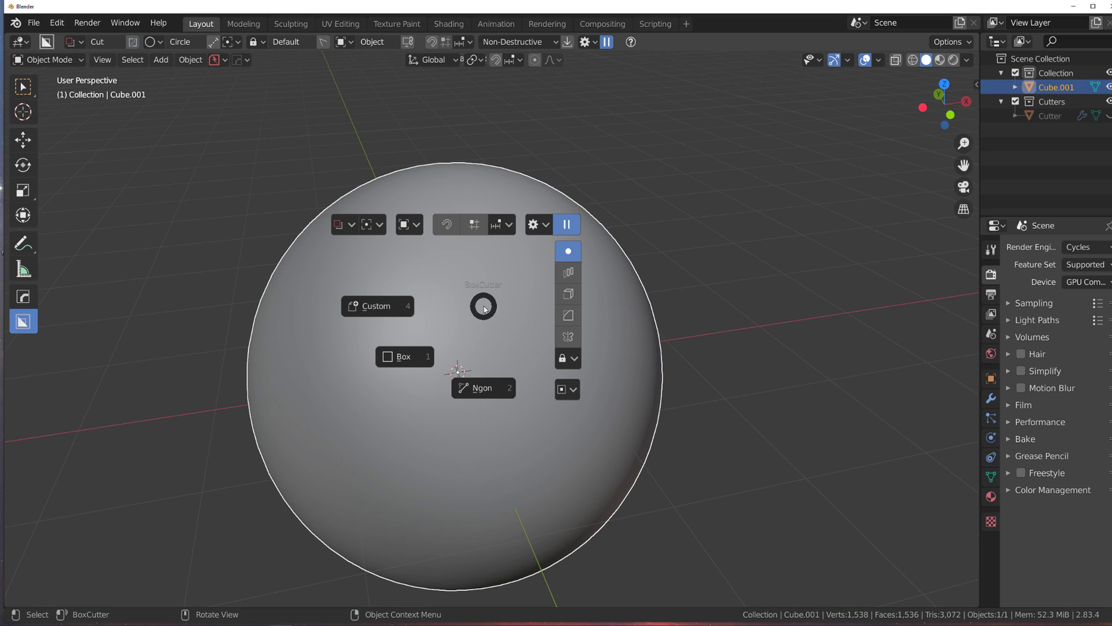
key("Escape")
Step: Draw a circular BoxCutter shape on the sphere's upper side and extrude it outward in Join mode as a protruding cylinder
left_click_drag(485, 292, 564, 336)
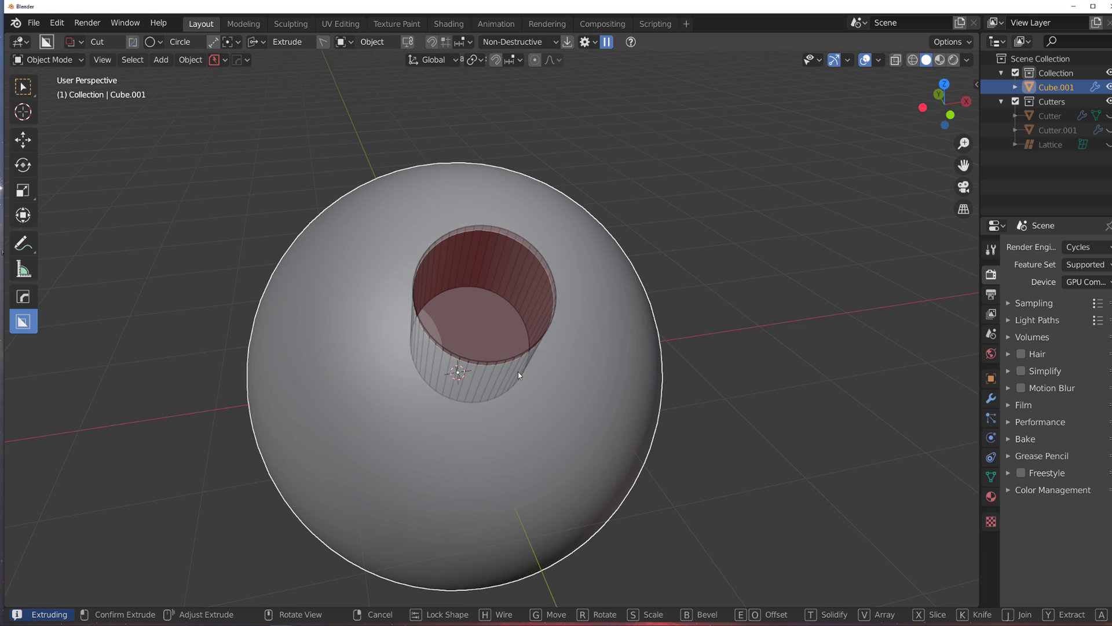
key("j")
left_click(758, 200)
scroll(707, 252, "up", 4)
middle_click_drag(613, 307, 617, 273)
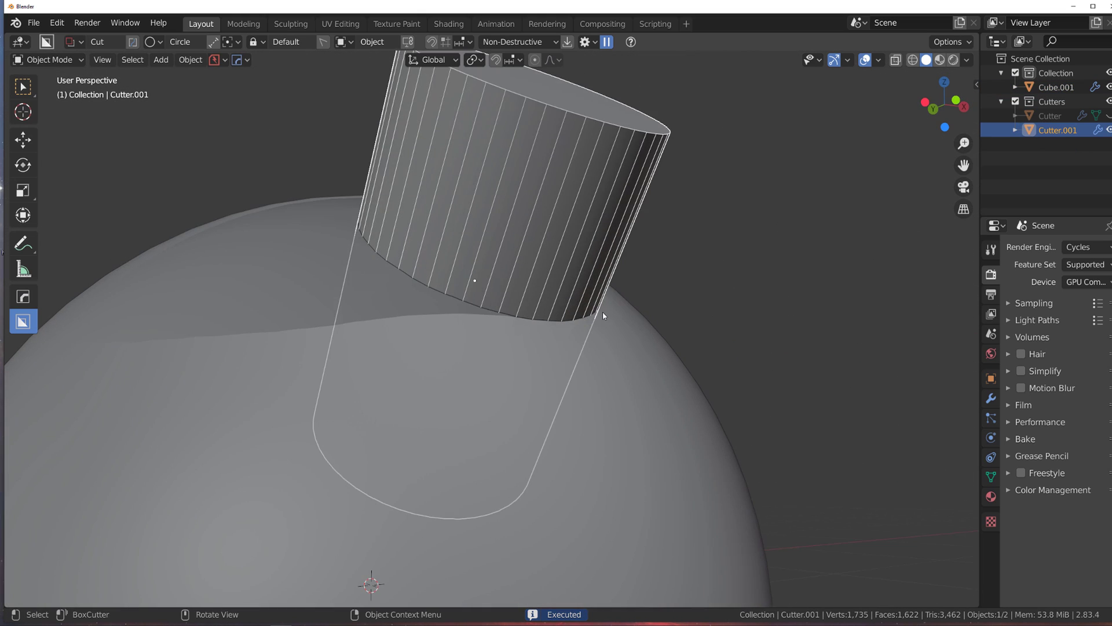
Step: Select the cylinder cutter together with the sphere and stash the cutter onto the sphere using MESHmachine
scroll(616, 277, "down", 3)
left_click(580, 377, "shift")
middle_click_drag(581, 378, 641, 352)
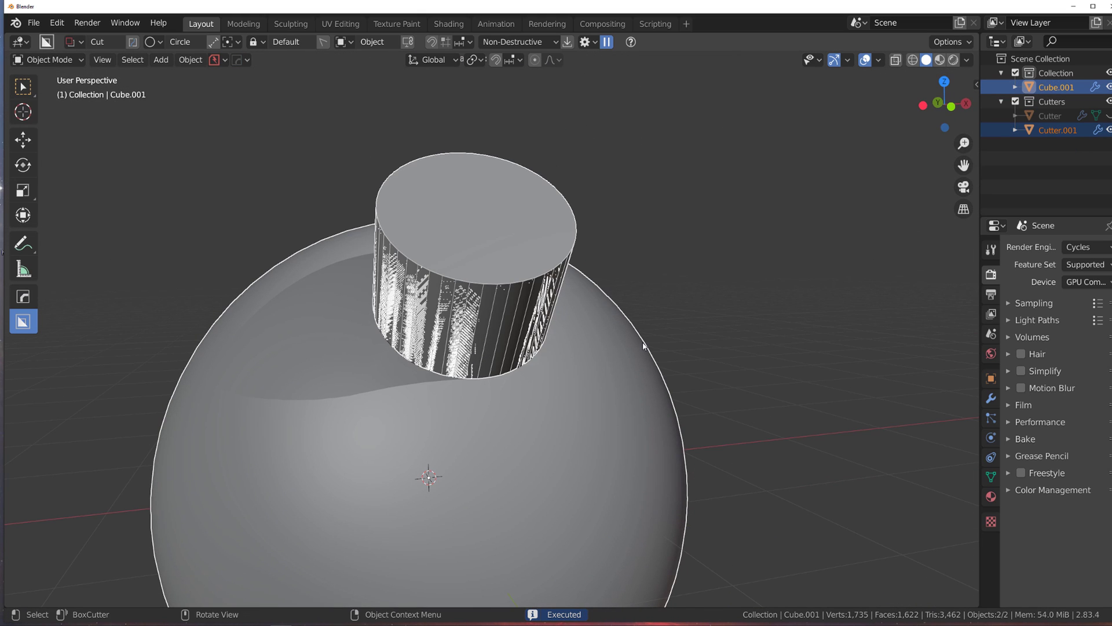
key("y")
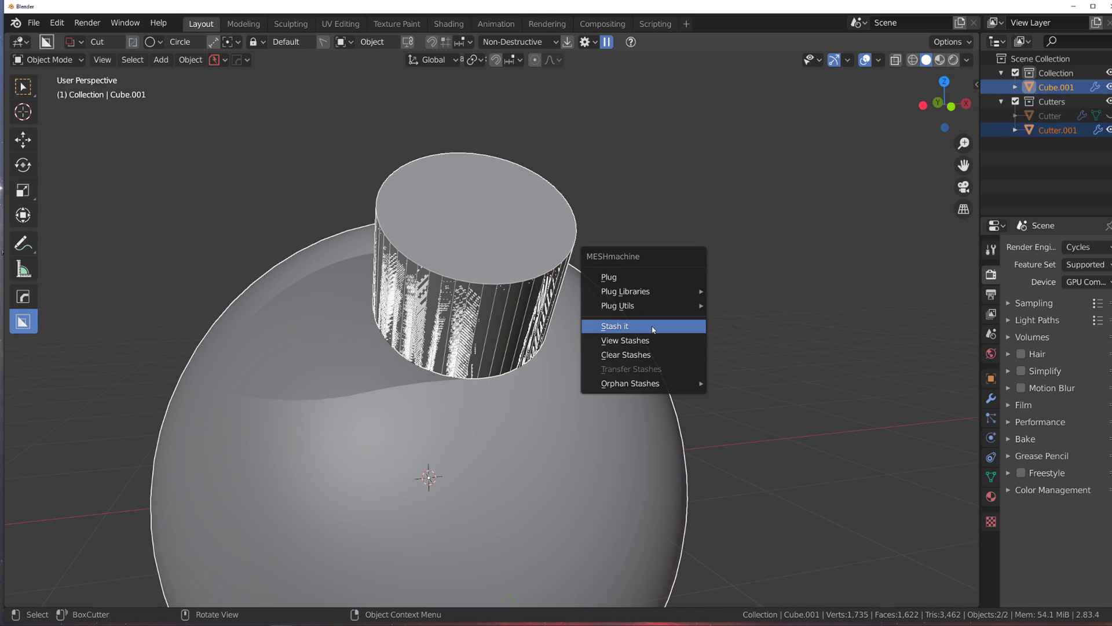
left_click(653, 327)
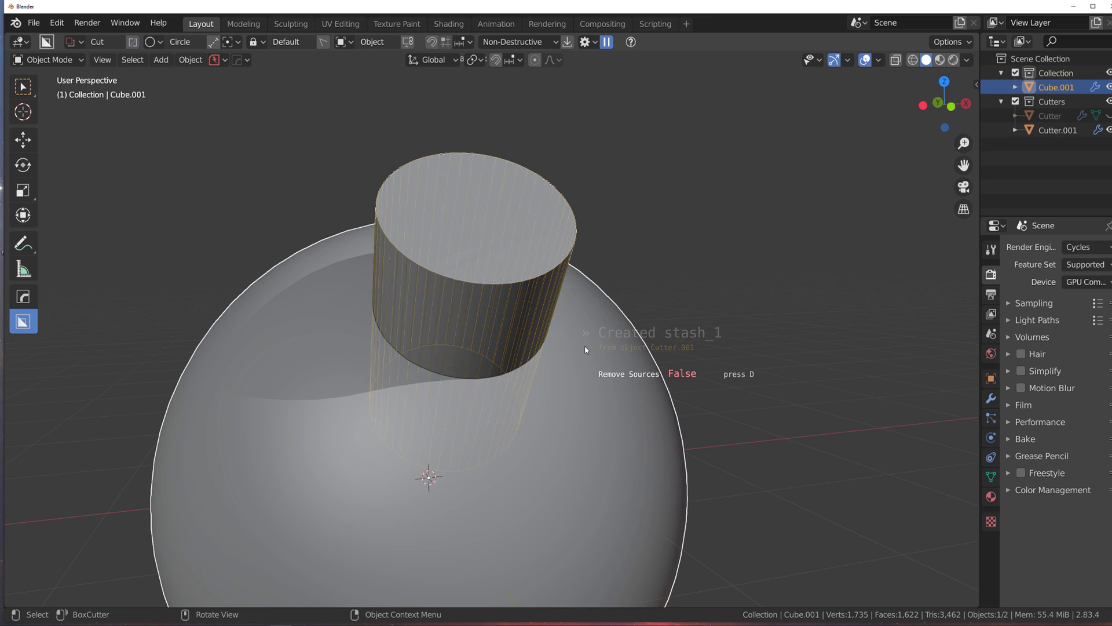
Step: Apply the sphere's boolean modifier with the HardOps Smart Apply operation
key("q")
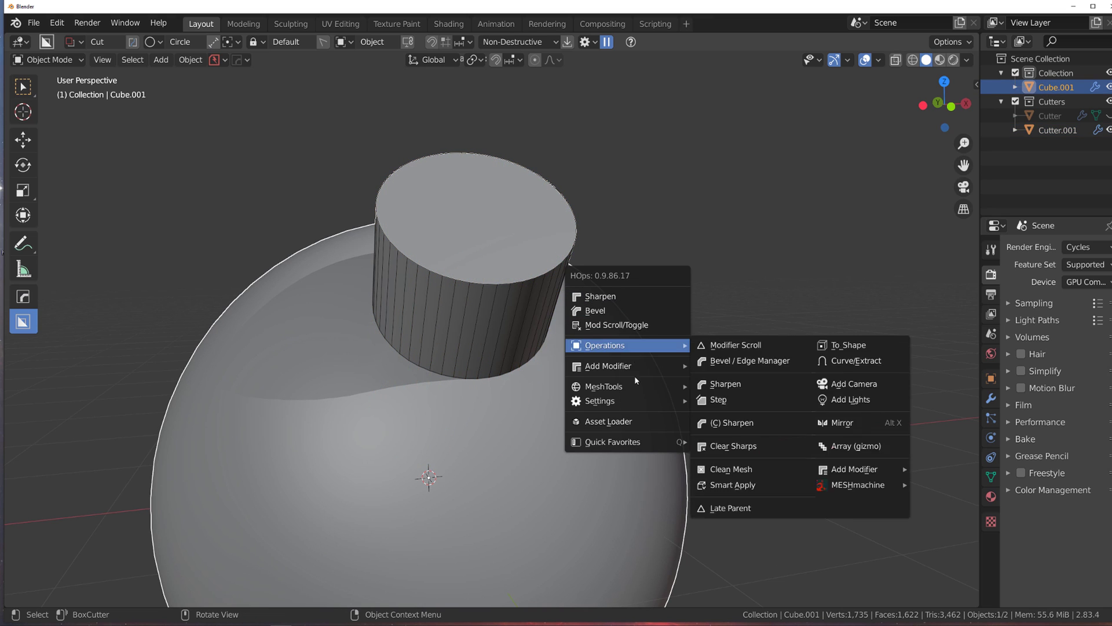
mouse_move(632, 348)
left_click(733, 487)
middle_click_drag(663, 336, 488, 363)
scroll(588, 343, "down", 1)
scroll(597, 339, "up", 1)
Step: In Edit Mode, select the whole edge loop where the cylinder meets the sphere
key("Tab")
scroll(625, 329, "up", 1)
key("2")
left_click(548, 359)
left_click(379, 260, "ctrl")
left_click(643, 443, "ctrl")
left_click(717, 360, "ctrl")
Step: Run MESHmachine's Boolean Cleanup on the intersection loop using side B and a threshold of about 0.158
key("y")
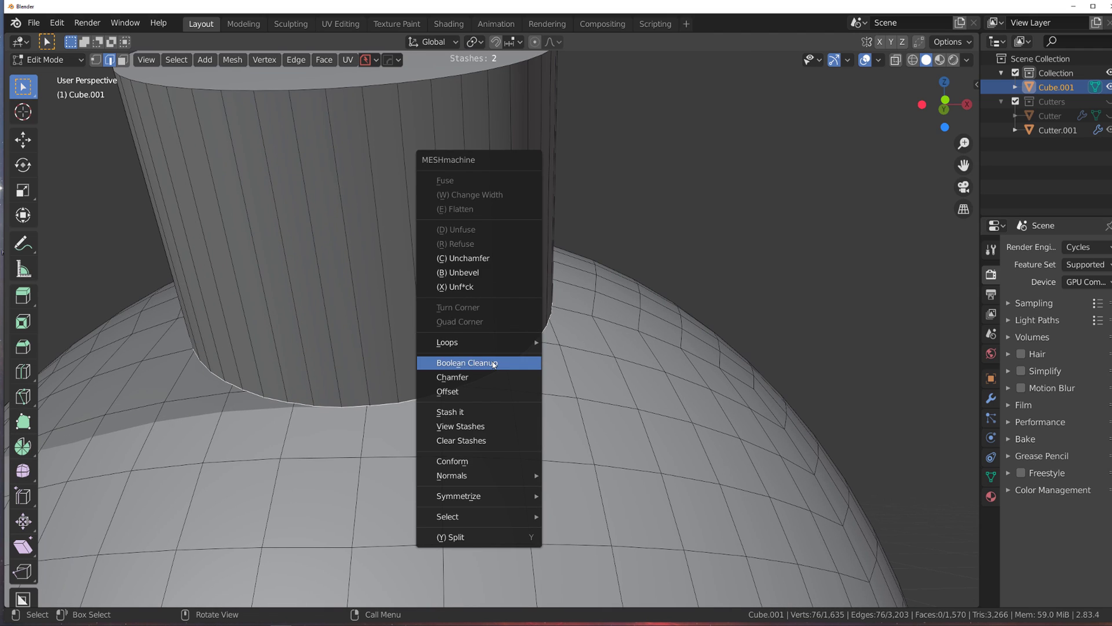
left_click(494, 364)
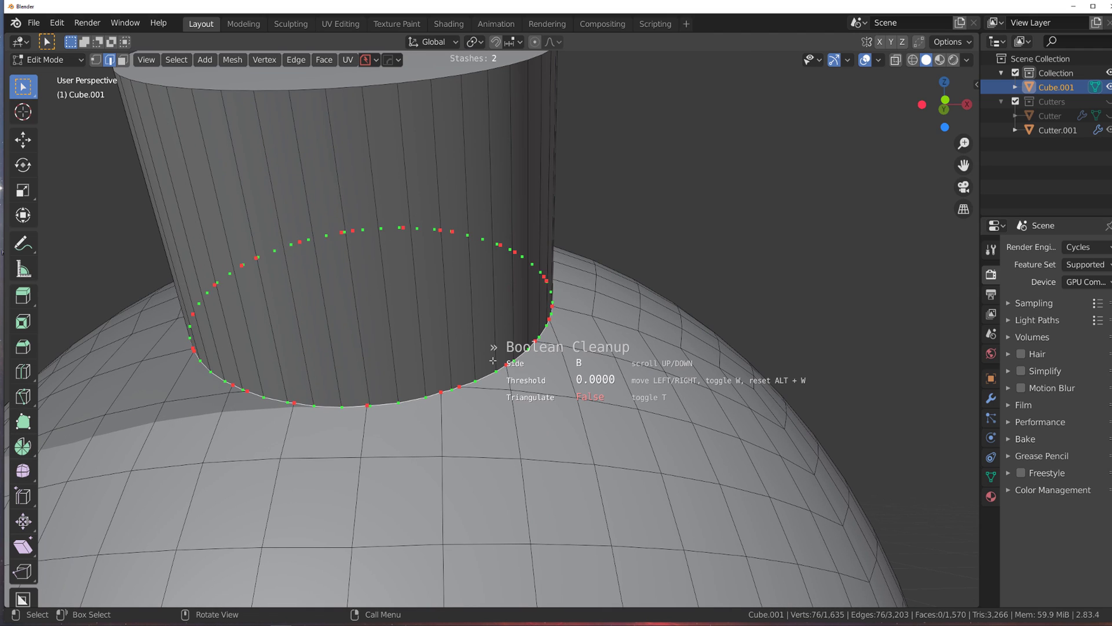
scroll(493, 361, "up", 1)
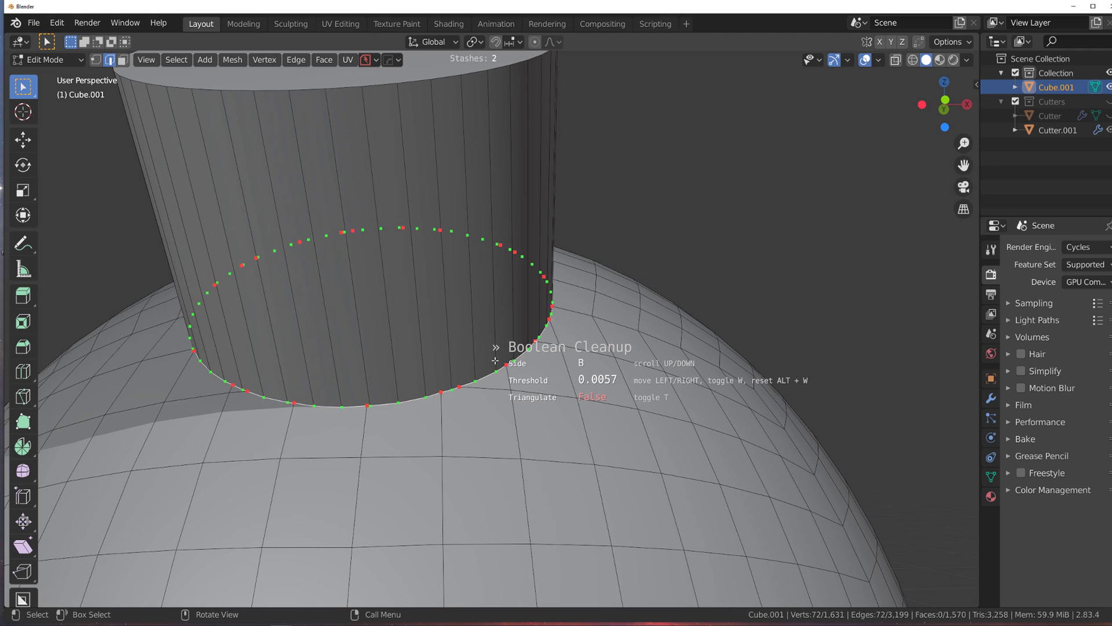
scroll(549, 357, "up", 1)
scroll(549, 357, "down", 1)
mouse_move(557, 357)
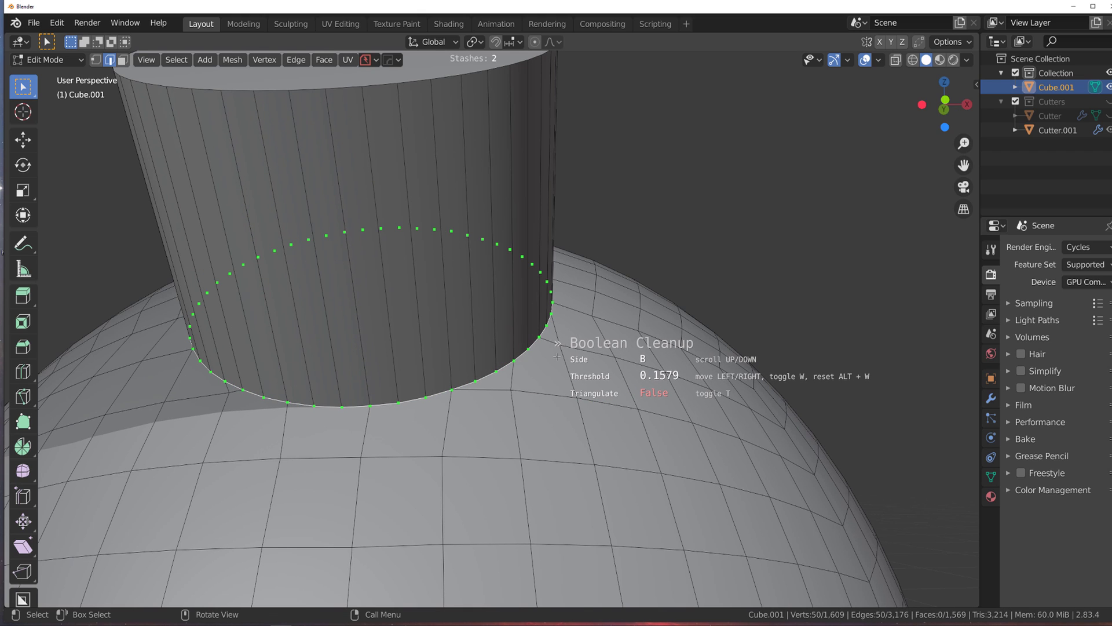
left_click(557, 357)
middle_click_drag(557, 356, 475, 382)
Step: Dissolve the short surplus edge between the sphere's grid and the cylinder's rim
key("1")
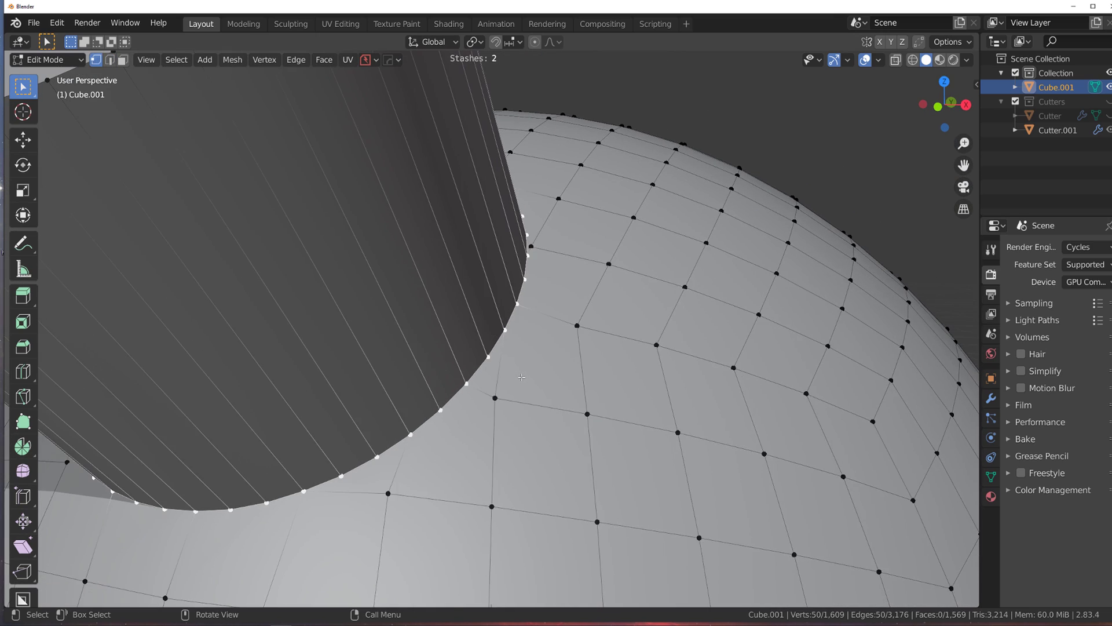
key("2")
left_click(443, 399)
scroll(442, 398, "down", 5)
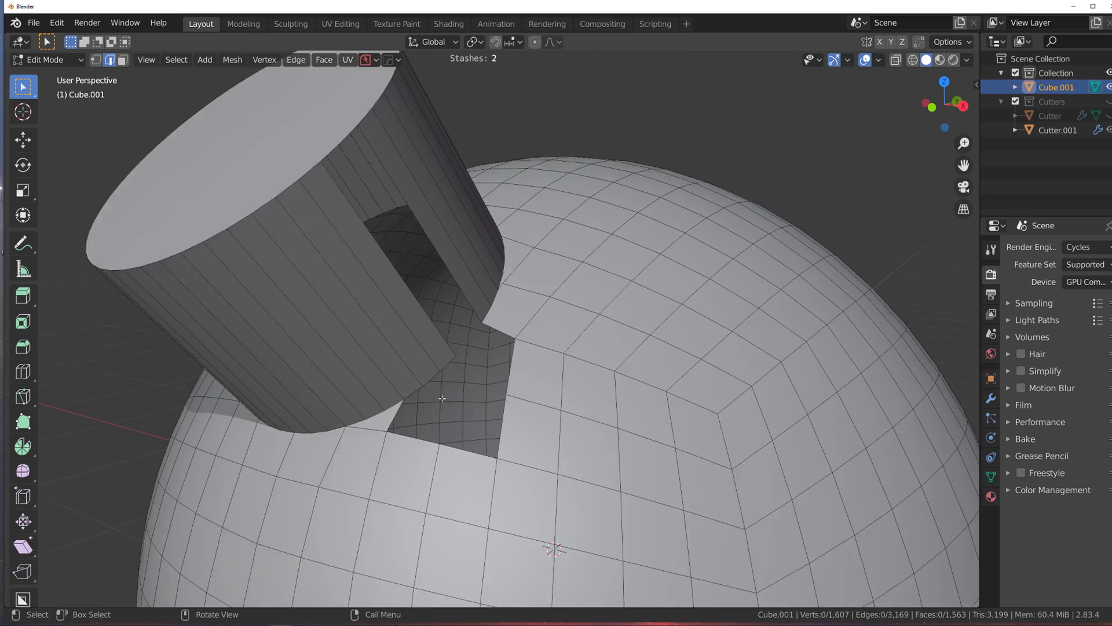
scroll(442, 398, "up", 4)
key("x")
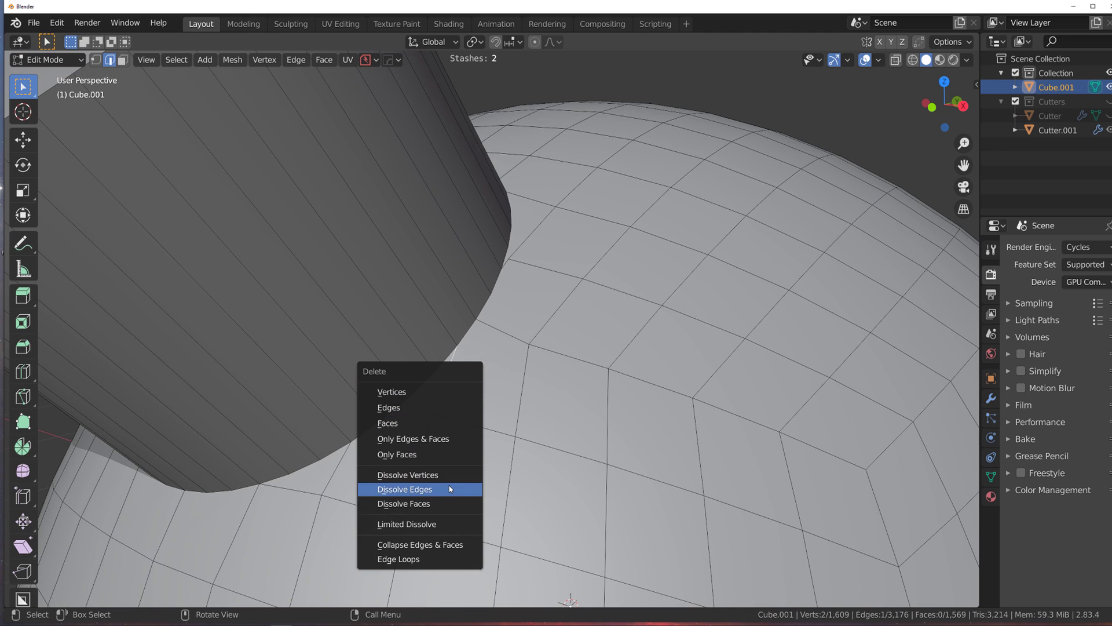
left_click(436, 489)
middle_click_drag(463, 440, 583, 356, "shift")
middle_click_drag(522, 393, 592, 213)
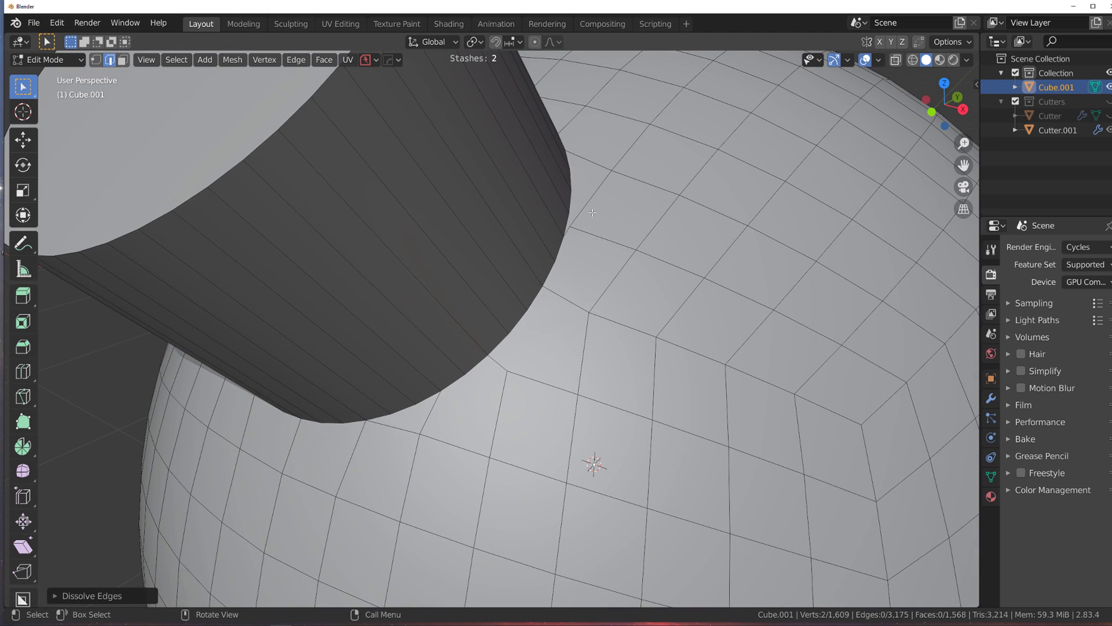
Step: Try to dissolve the edge at the vertex lying closest to the cylinder's rim, and undo it
left_click(575, 235)
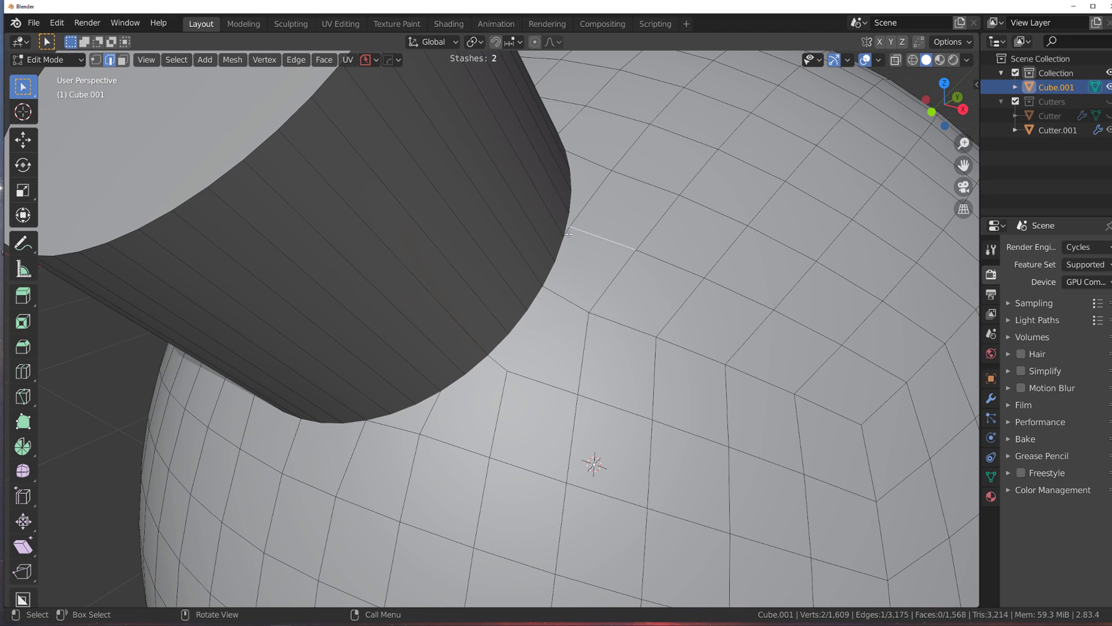
key("Tab")
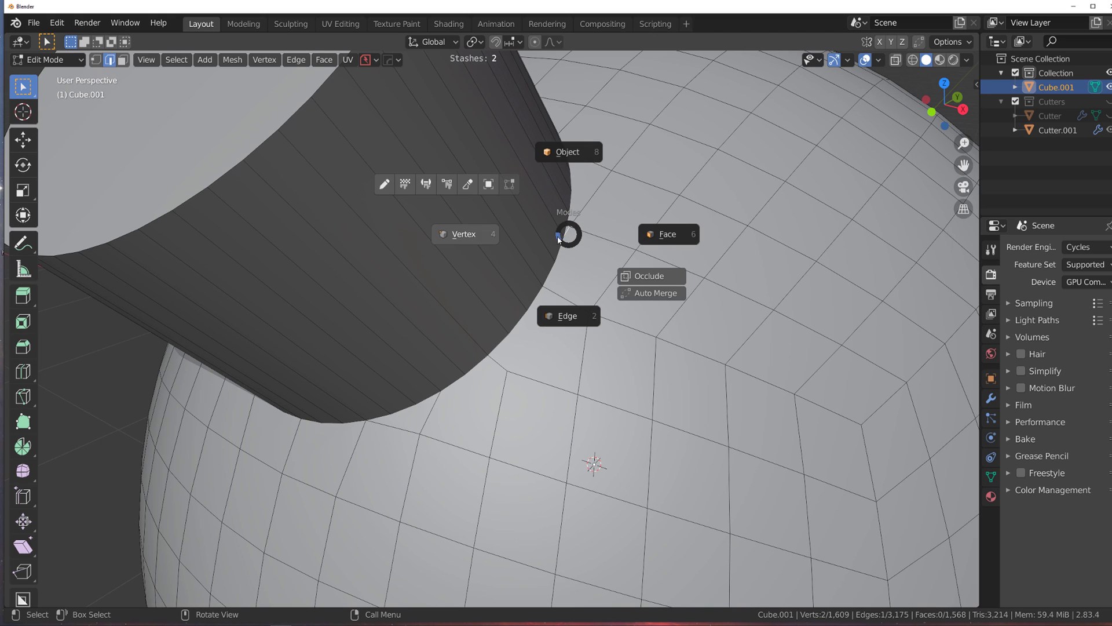
left_click(589, 290)
key("x")
left_click(600, 274)
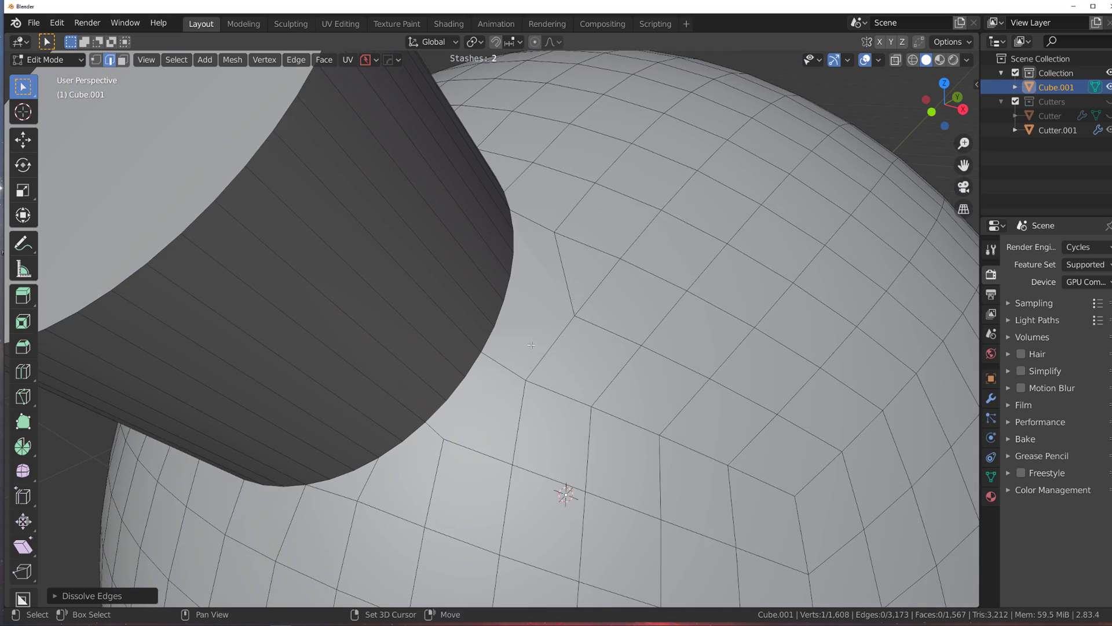
scroll(573, 266, "up", 4)
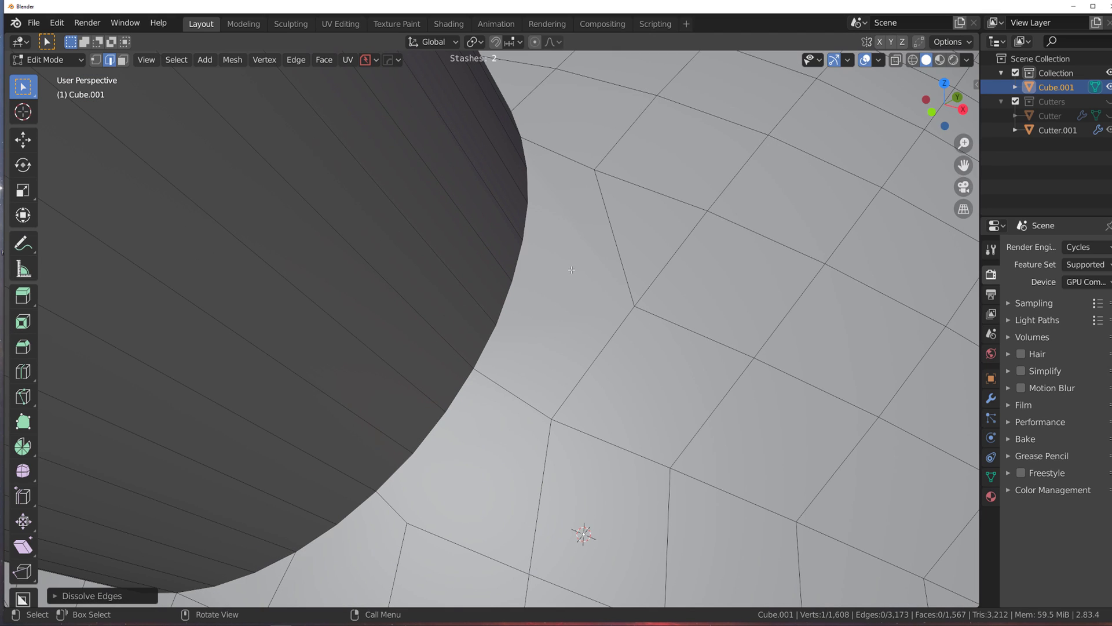
key("ctrl+z")
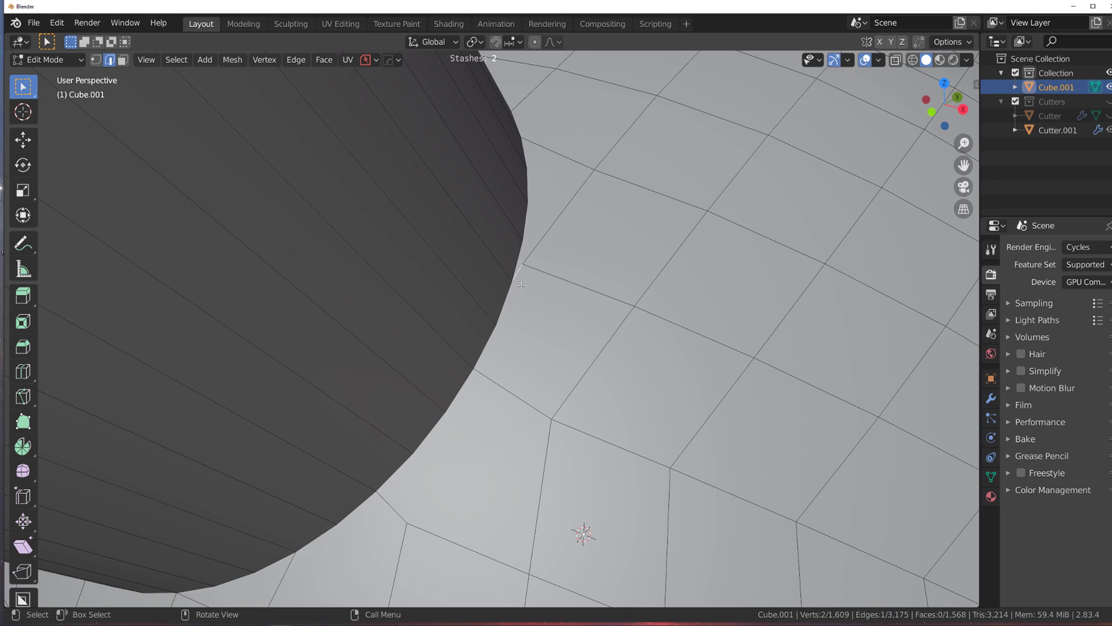
Step: Knife a short cut from the sphere vertex nearest the rim to the rim edge, and slide that vertex away from the rim
scroll(521, 286, "up", 3)
key("Tab")
left_click(494, 265)
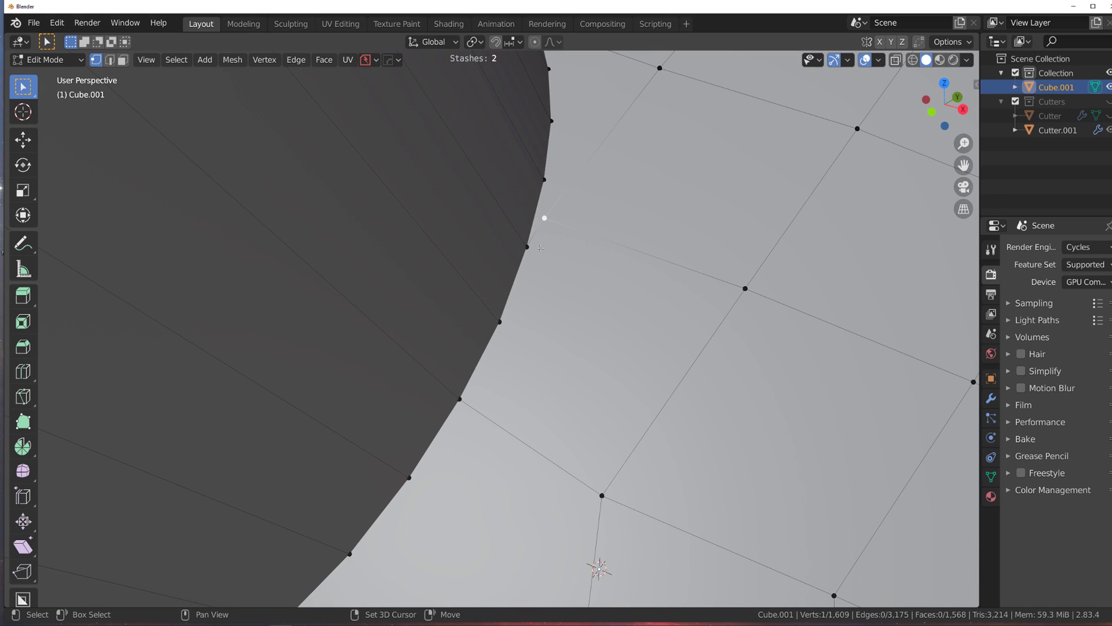
key("k")
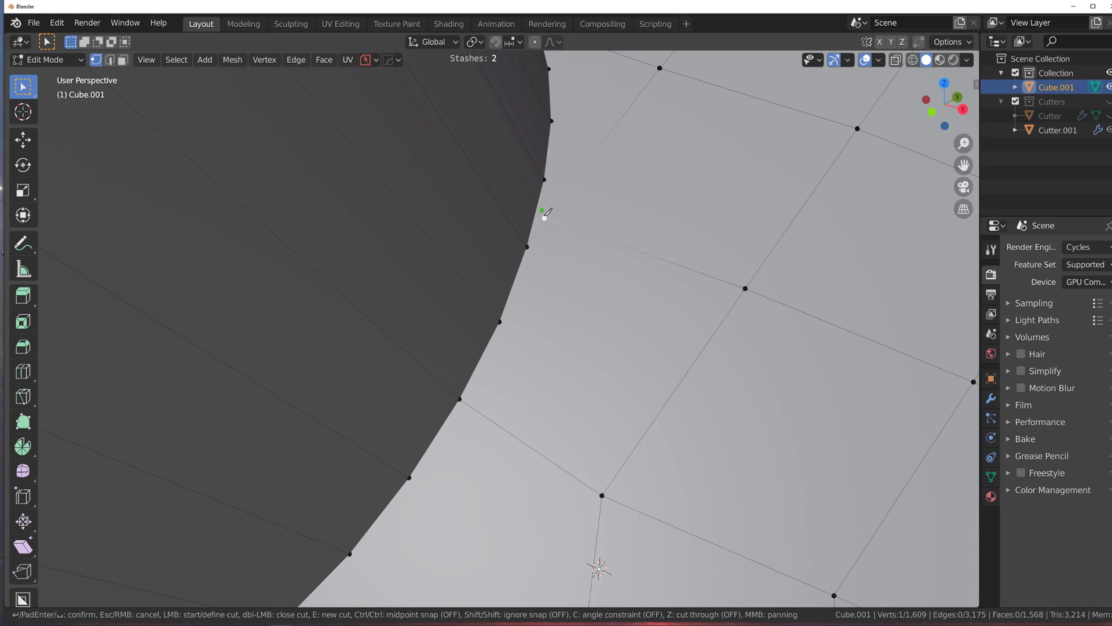
left_click(544, 218)
key("Return")
key("shift+v")
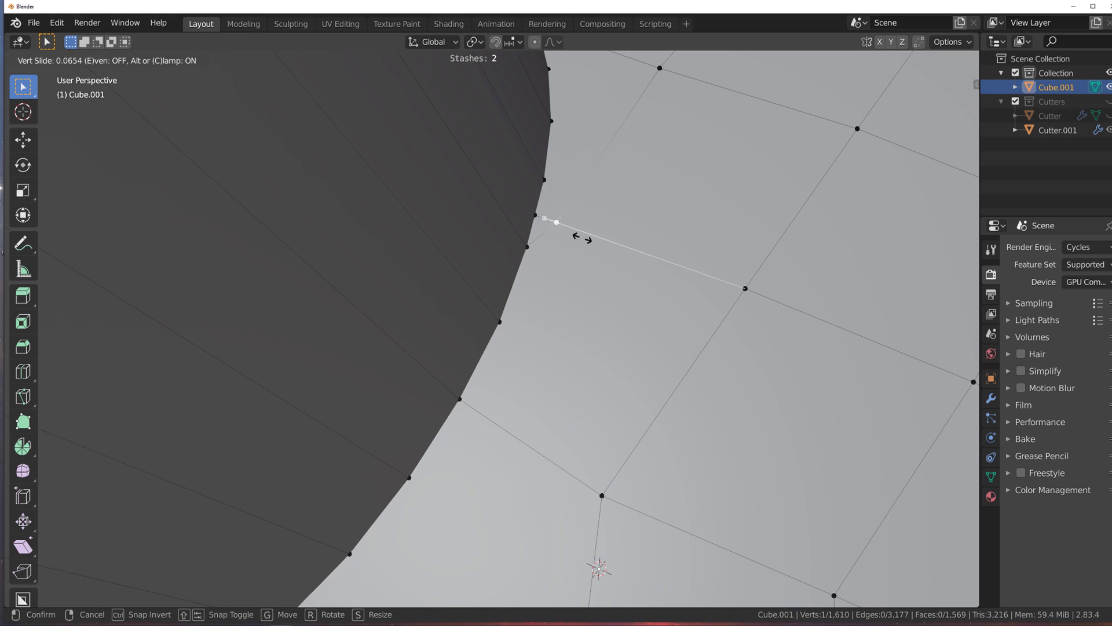
left_click(604, 249)
Step: Dissolve the leftover edge beside the slid vertex near the cylinder's rim
scroll(585, 255, "down", 3)
key("2")
left_click(536, 288)
key("ctrl+x")
Step: Merge the extra rim vertex left by the knife cut into the neighbouring rim vertex with Smart Vert
key("1")
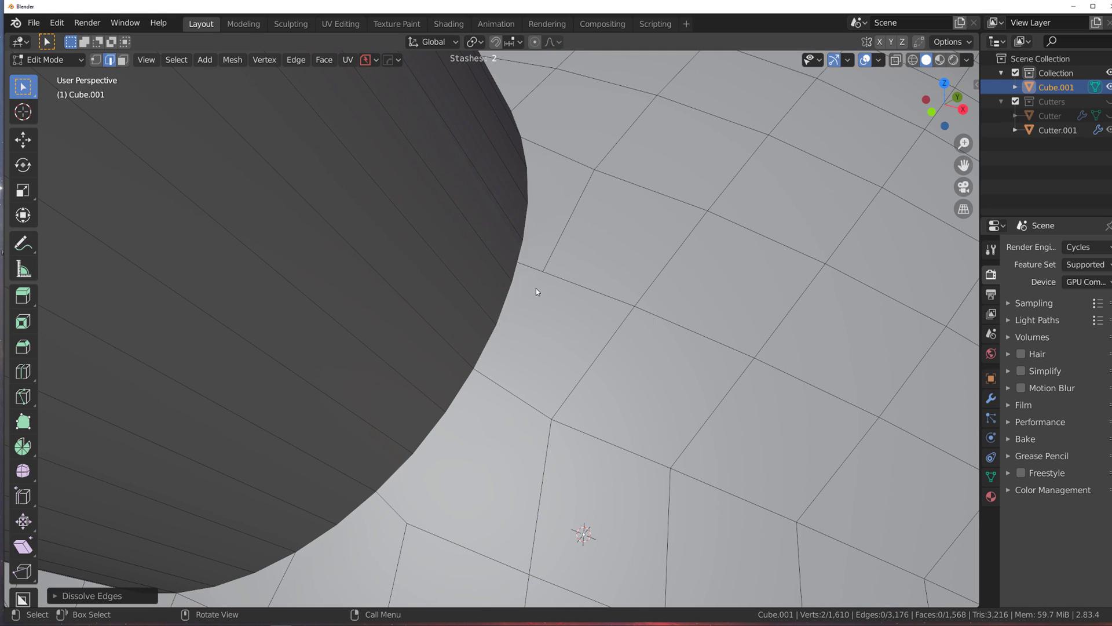
left_click(519, 280, "shift")
key("1")
scroll(501, 325, "down", 3)
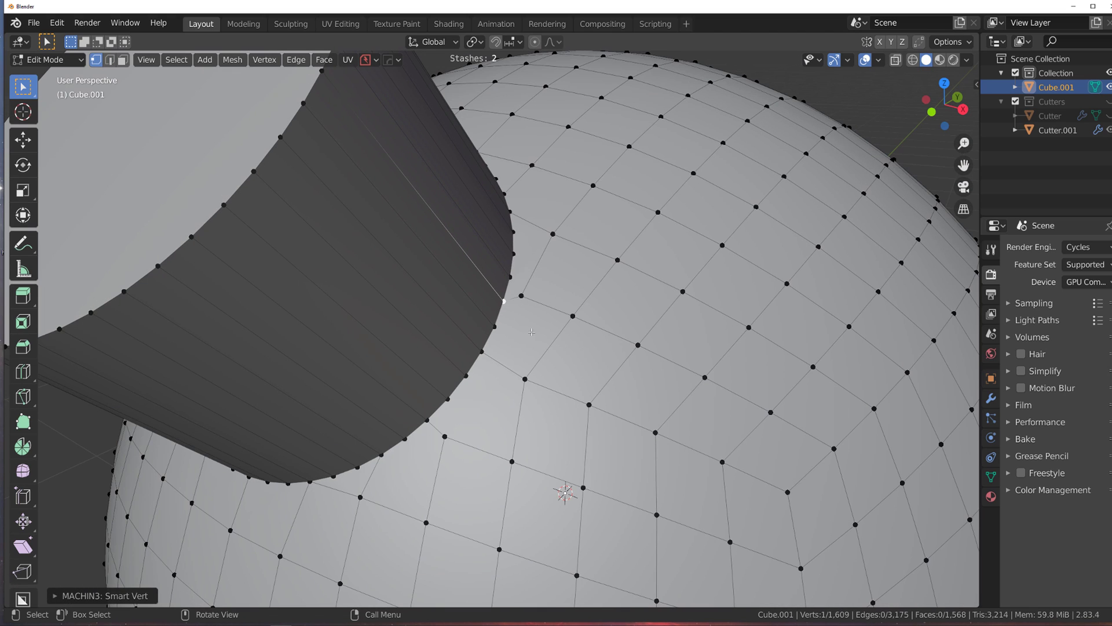
Step: Knife a cut parallel to the rim from the slid vertex across the adjacent edge to the next sphere vertex near the rim
key("k")
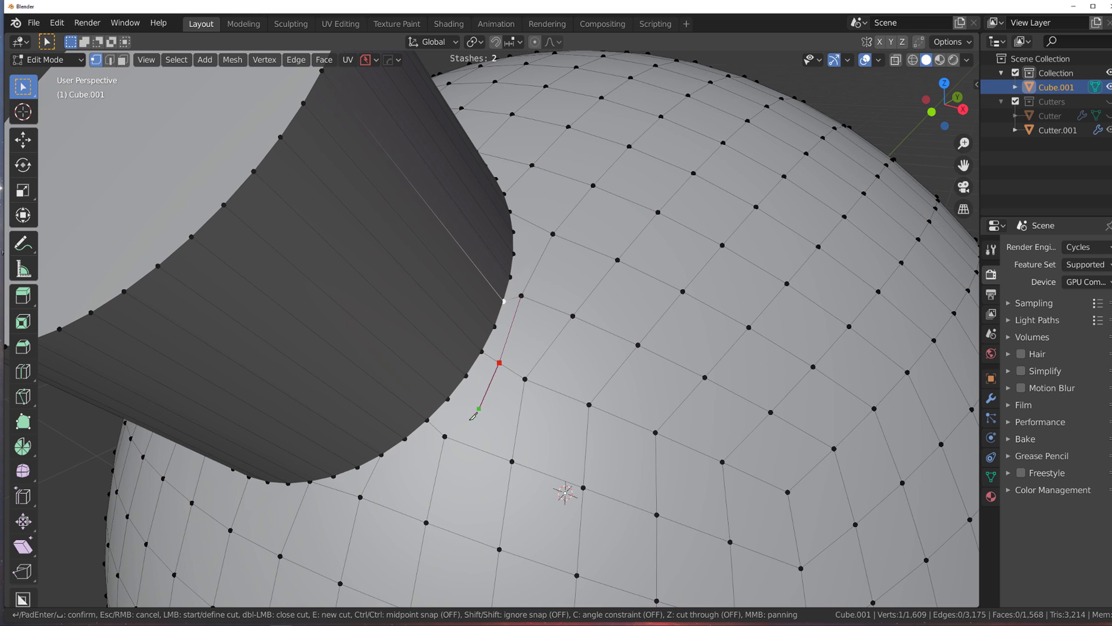
left_click(451, 428)
key("Return")
middle_click_drag(461, 422, 569, 333)
scroll(569, 333, "up", 2)
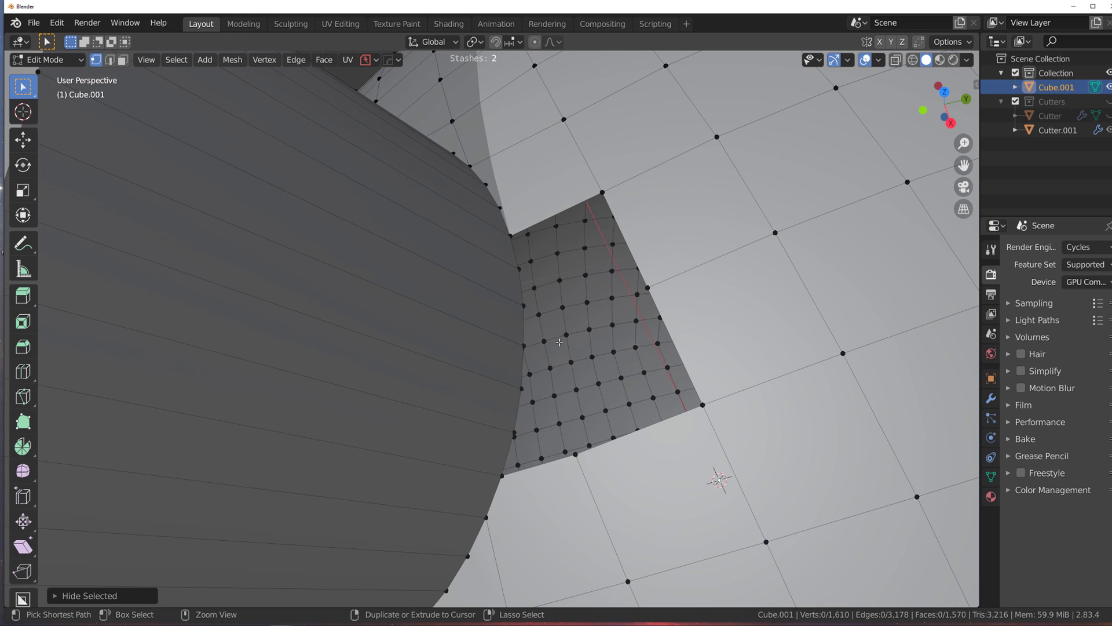
Step: Slide the vertex beside the new cut along its edge and dissolve the adjoining surplus edge near the rim
key("shift+v")
left_click(603, 332)
key("2")
left_click(547, 316)
key("x")
left_click(548, 316)
middle_click_drag(548, 317, 552, 215)
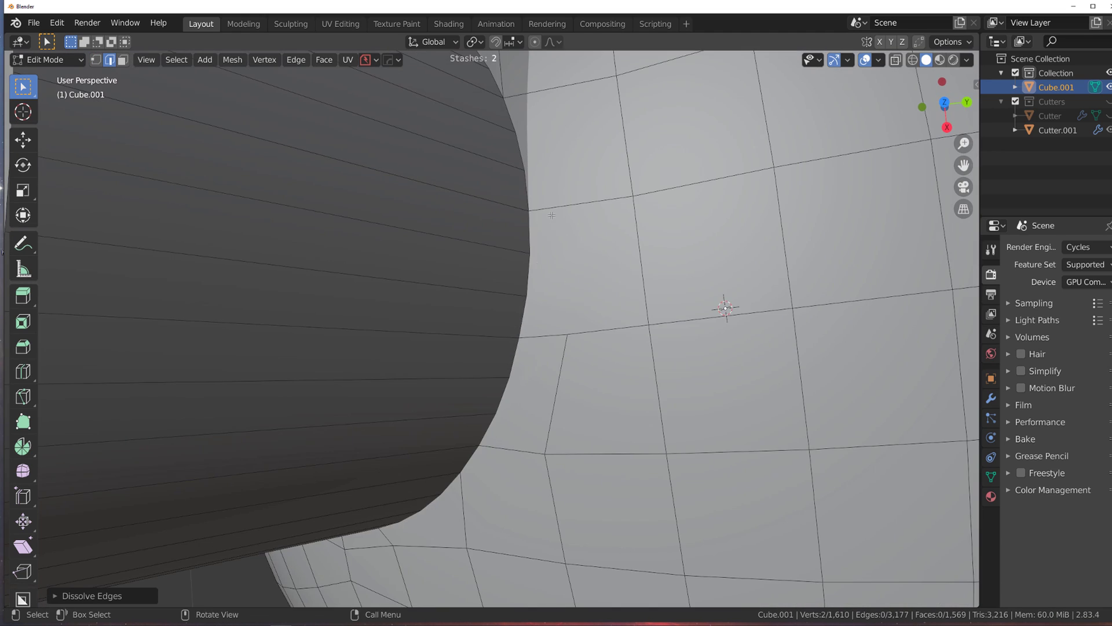
Step: Knife a cut parallel to the rim from the next sphere vertex across two edges to the slid vertex
middle_click_drag(527, 120, 501, 215, "shift")
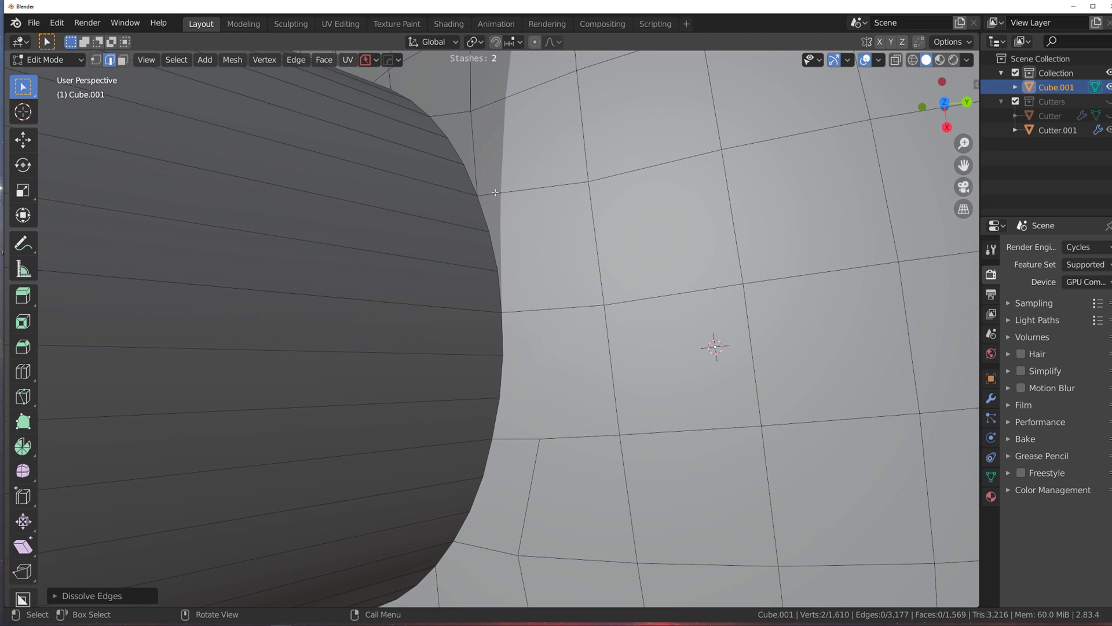
key("1")
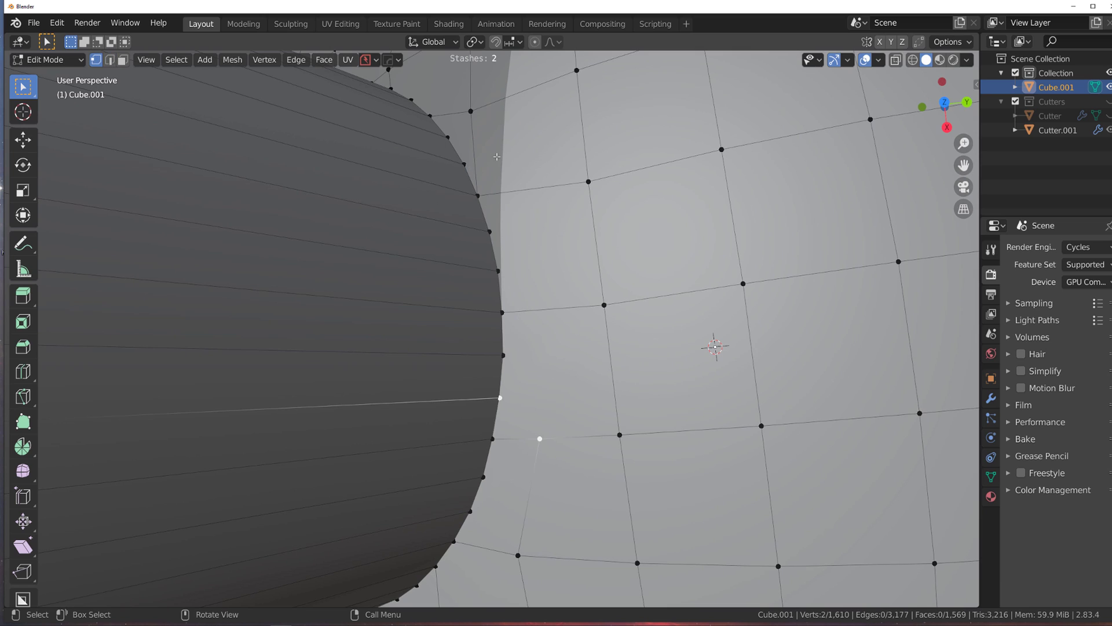
key("k")
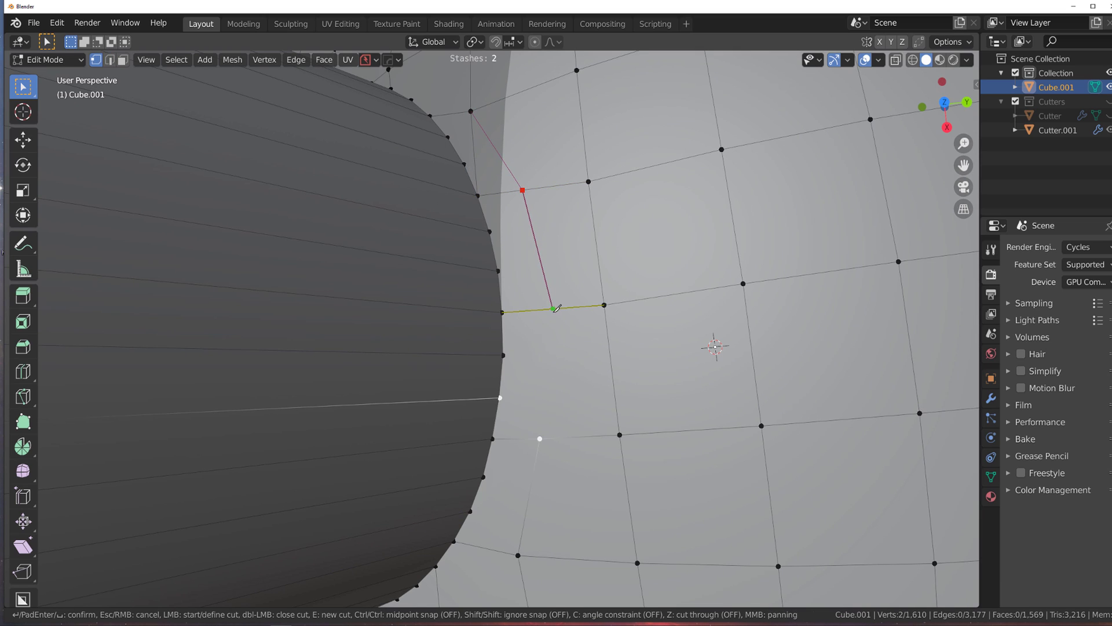
key("Return")
Step: Dissolve the surplus edge between the new cut's starting vertex and the cylinder's rim
left_click(469, 145)
key("x")
left_click(469, 145)
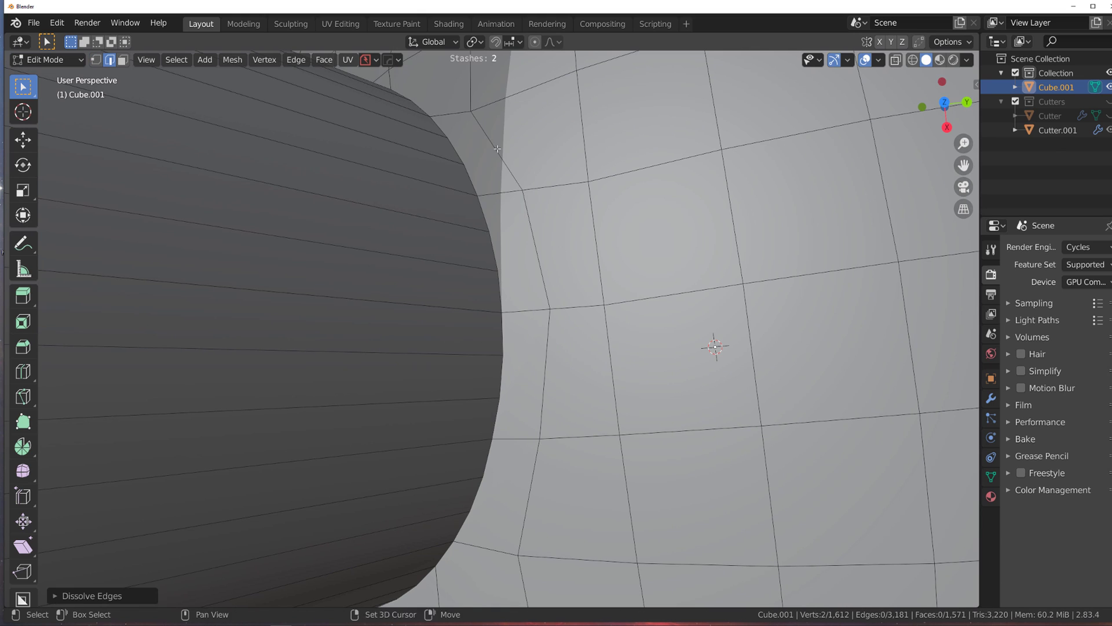
Step: Connect the sphere vertex at the end of the new cut to the adjacent rim vertex
middle_click_drag(468, 144, 548, 319, "shift")
scroll(547, 318, "up", 3)
key("1")
left_click(566, 266)
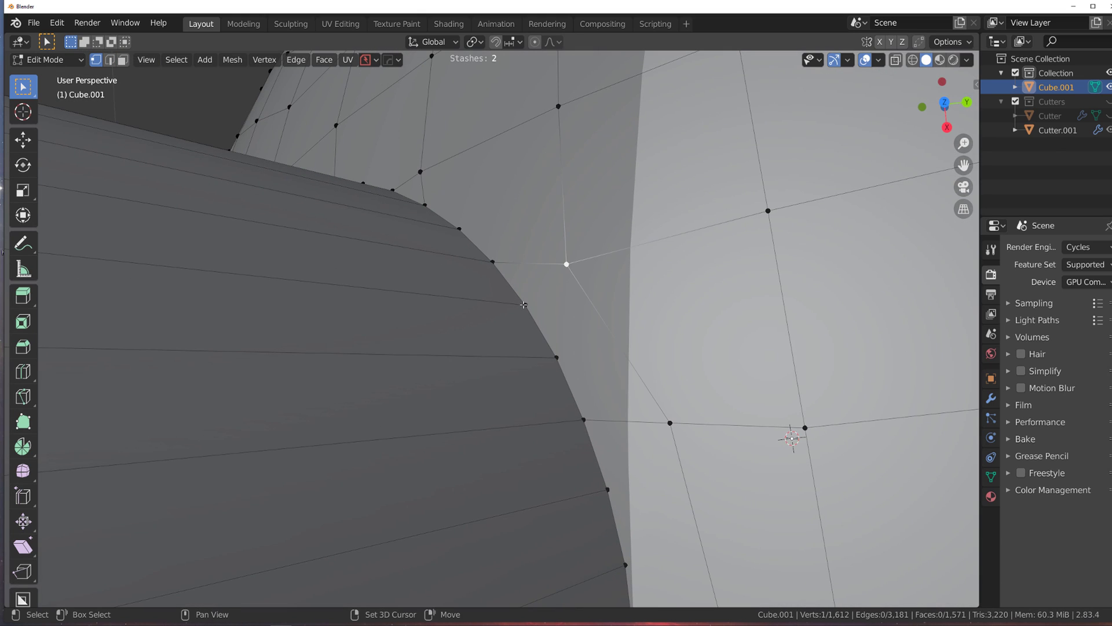
left_click(525, 305, "shift")
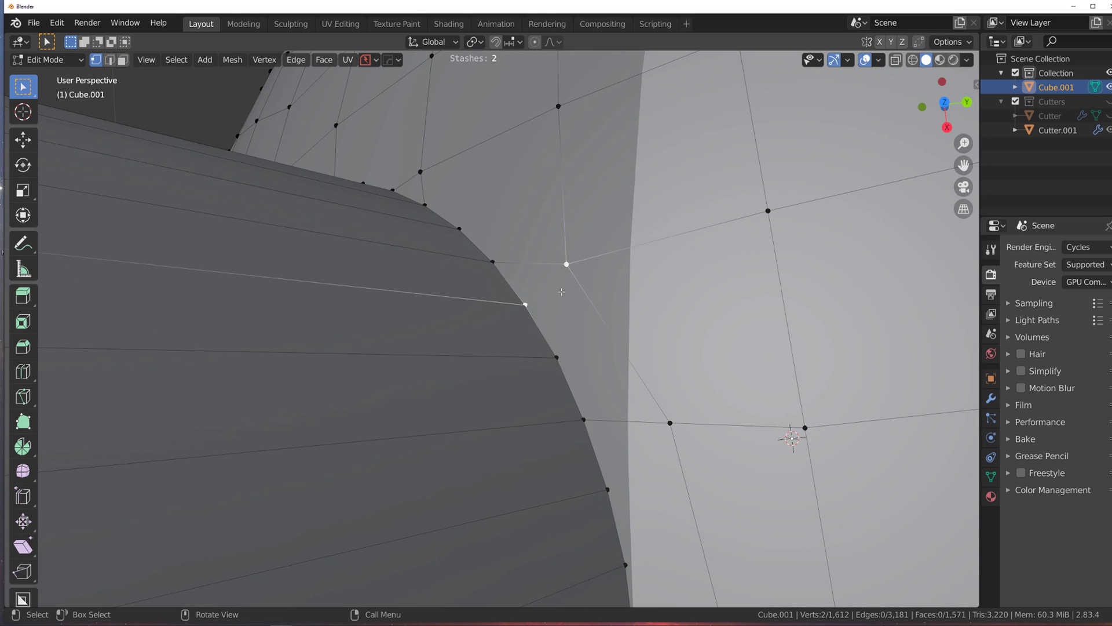
key("j")
Step: Dissolve the old edge running from that sphere vertex to the neighbouring rim vertex
key("Tab")
left_click(534, 280)
left_click(532, 264)
key("x")
left_click(534, 268)
Step: Slide the sphere vertex closest to the cylinder on the shaded side along its edge, away from the rim
scroll(525, 232, "down", 4)
middle_click_drag(524, 226, 510, 343)
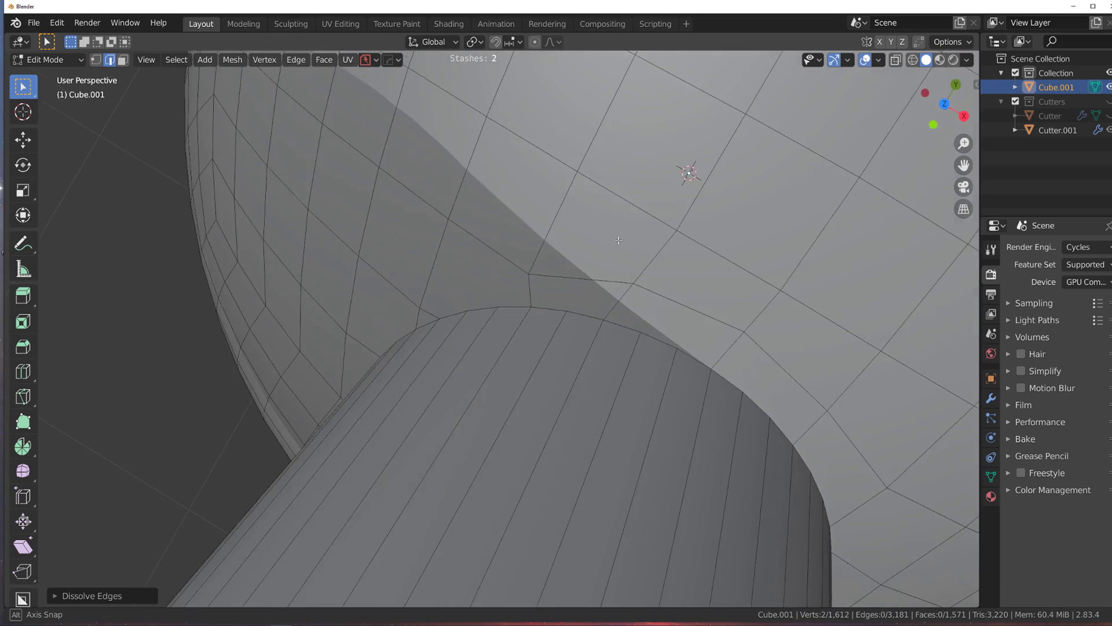
key("Tab")
left_click(408, 334)
key("shift+v")
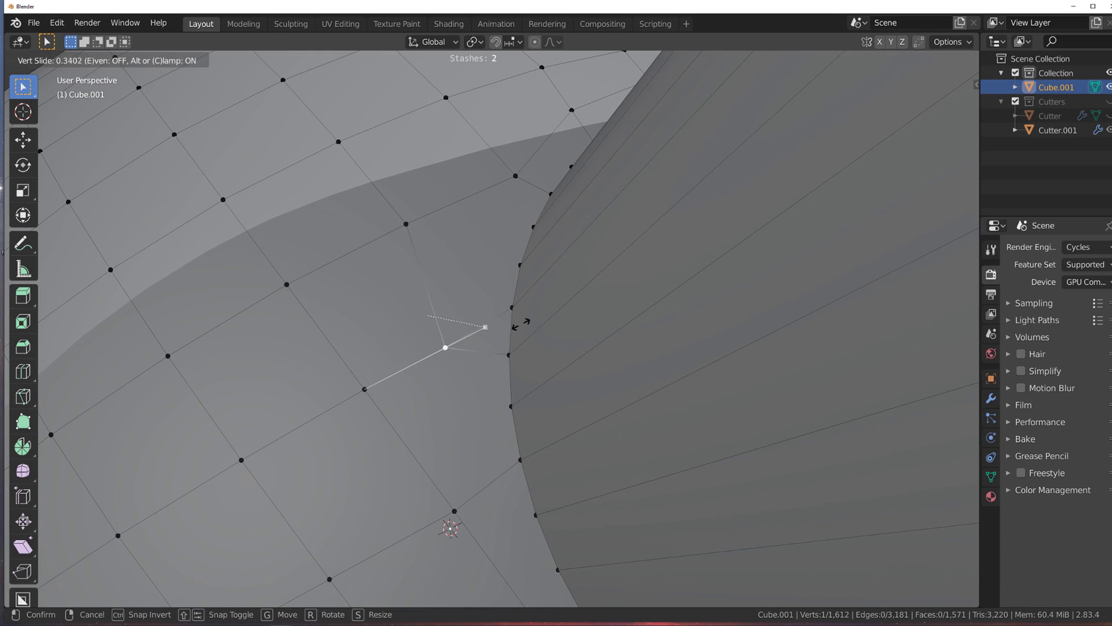
left_click(516, 323)
Step: Dissolve the surplus edge joining the shaded side's sphere mesh to the cylinder's rim
scroll(515, 336, "down", 2)
key("Tab")
left_click(492, 400)
left_click(486, 340)
key("x")
key("Escape")
left_click(494, 319)
key("x")
left_click(496, 318)
Step: Connect the sphere vertex above the slid vertex to the nearest rim vertex
key("Tab")
left_click(418, 283)
left_click(445, 265)
left_click(504, 295, "shift")
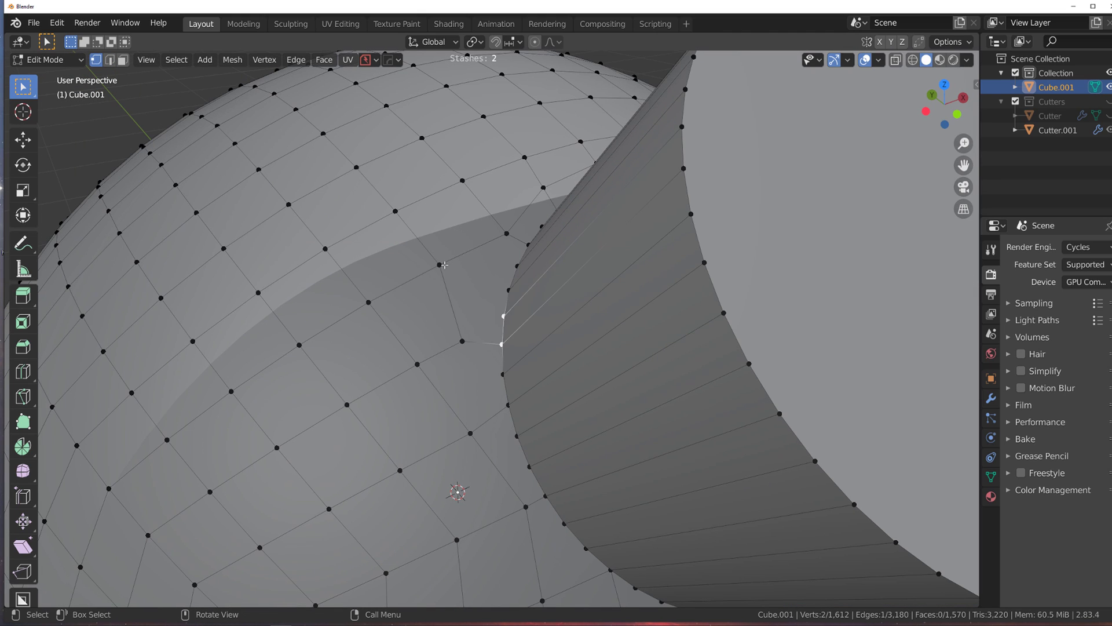
scroll(504, 313, "down", 1)
key("j")
Step: Slide the next sphere vertex crowding the rim outward along its edge
scroll(522, 353, "down", 4)
middle_click_drag(545, 378, 503, 321)
scroll(502, 320, "up", 4)
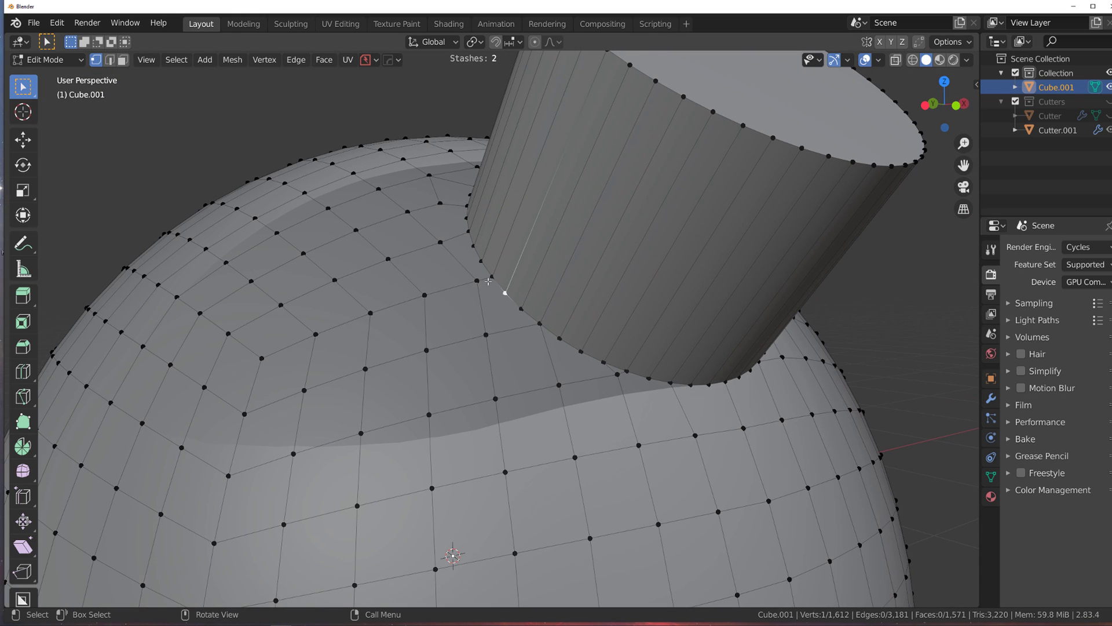
key("g")
key("g")
left_click(447, 289)
Step: Connect the next sphere vertex along the rim to a closer rim vertex and dissolve its old connecting edge
middle_click_drag(614, 360, 591, 376, "shift")
scroll(596, 400, "up", 3)
left_click(562, 455)
left_click(589, 401, "shift")
scroll(532, 297, "up", 2)
key("Tab")
left_click(578, 442)
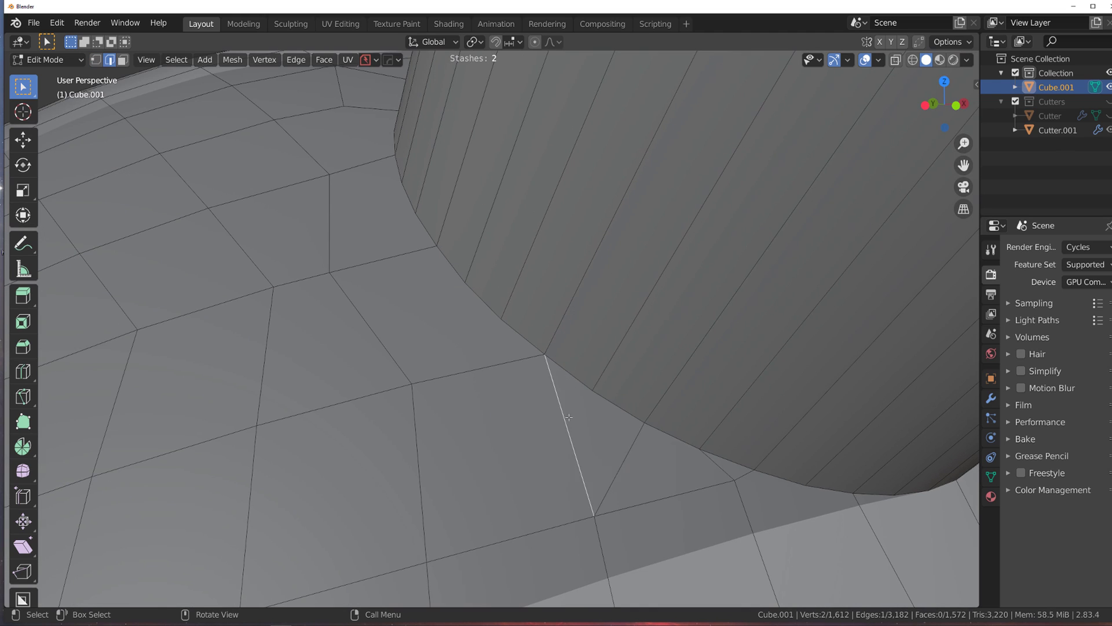
key("ctrl+x")
Step: Slide the sphere vertex at the edge of the shaded area down its edge, away from the rim
scroll(580, 405, "down", 2)
middle_click_drag(596, 440, 445, 363)
left_click(498, 340)
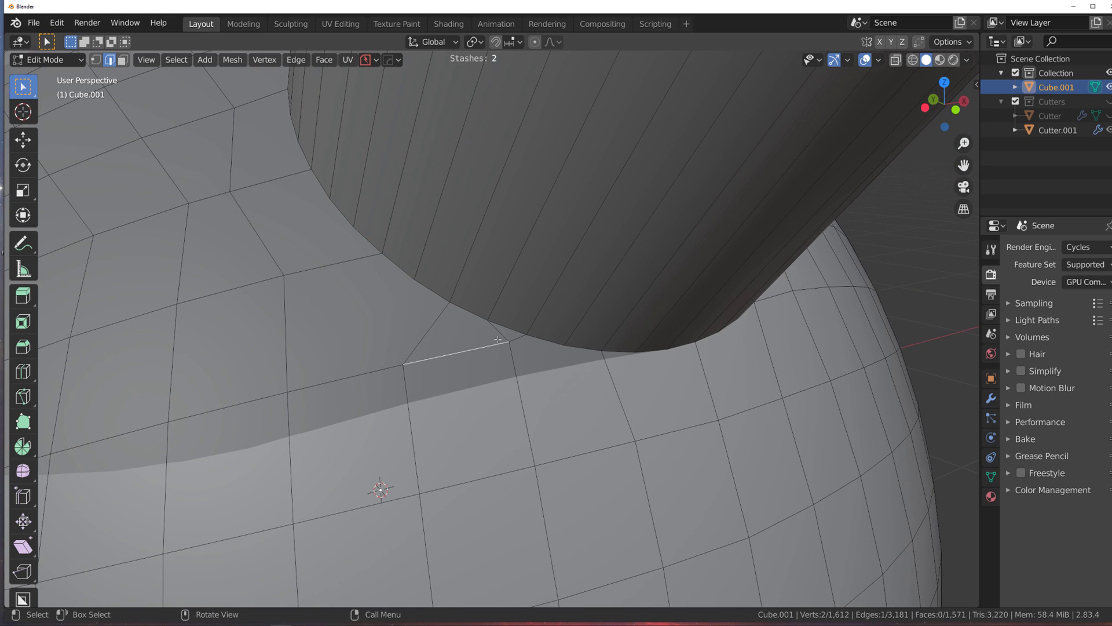
key("1")
left_click(514, 342)
key("g")
key("g")
left_click(519, 382)
left_click(512, 357)
Step: Dissolve the surplus edge beside the vertex just slid at the edge of the shaded area
key("2")
left_click(498, 354)
key("x")
left_click(498, 353)
Step: Knife a cut around the front of the rim between the two nearby sphere vertices, crossing the vertical edges between them
scroll(498, 354, "down", 3)
middle_click_drag(498, 354, 593, 324)
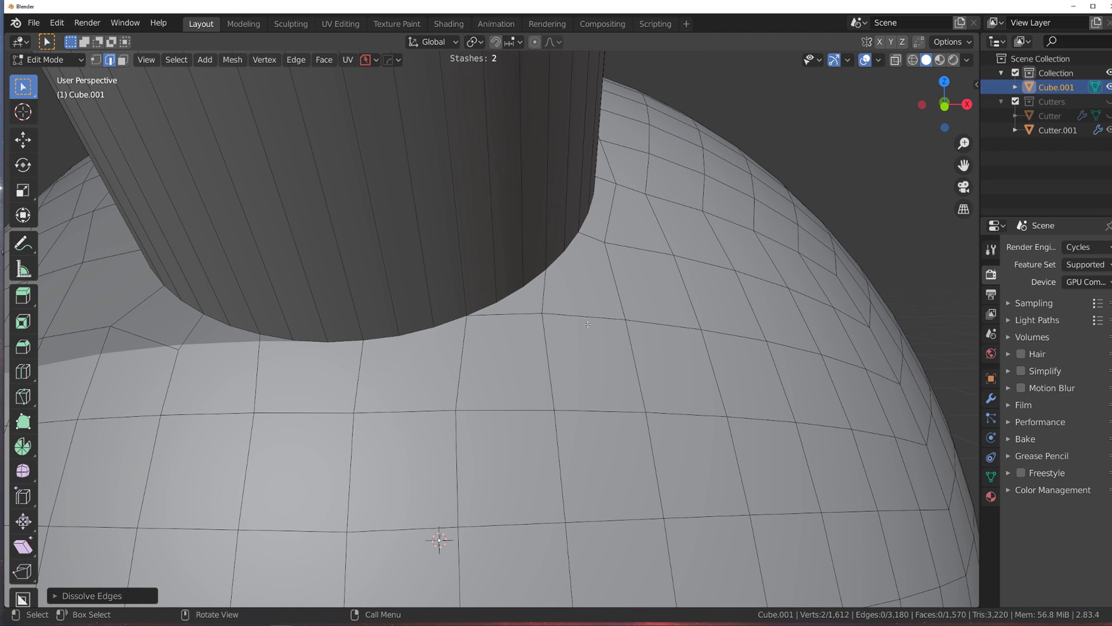
key("k")
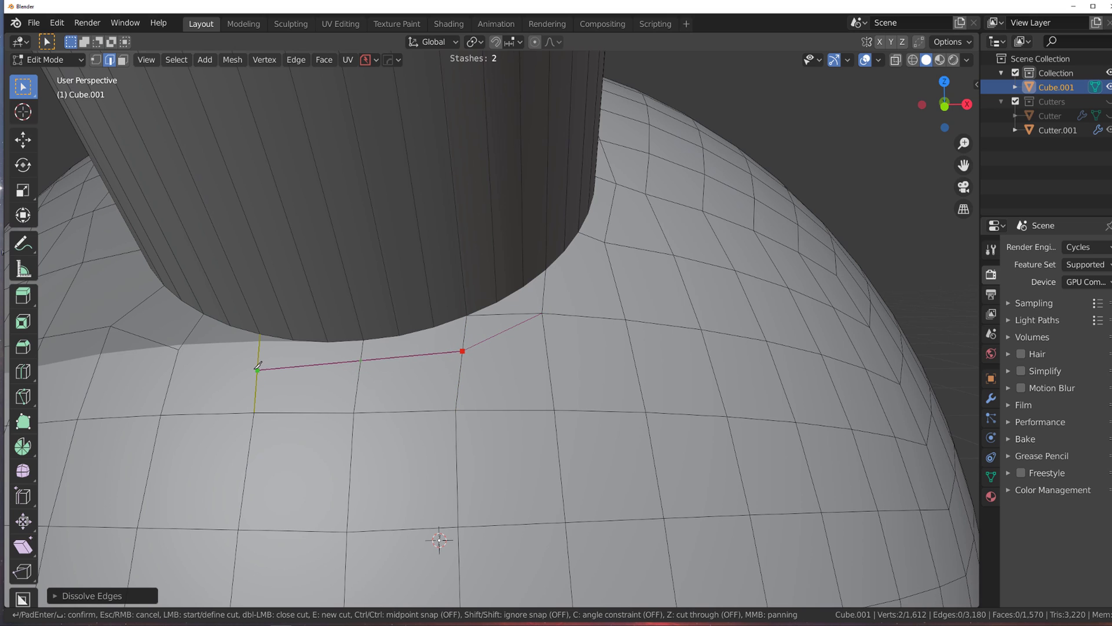
left_click(179, 349)
key("Return")
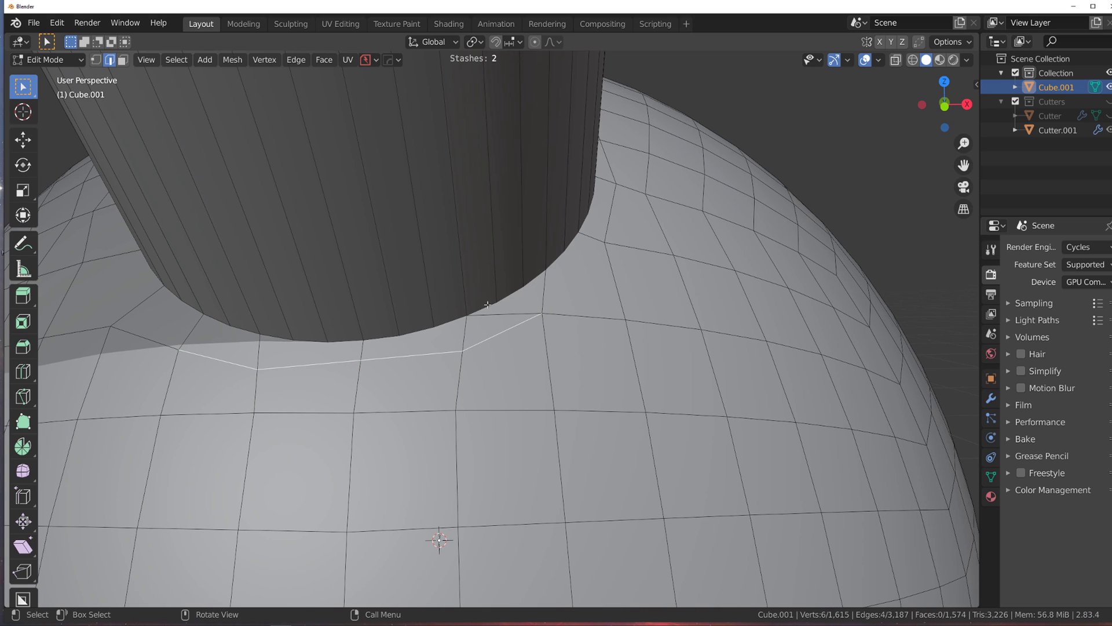
Step: Dissolve the redundant edge between the rim and the sphere vertex where the front cut starts
scroll(519, 326, "up", 1)
key("Tab")
key("alt+a")
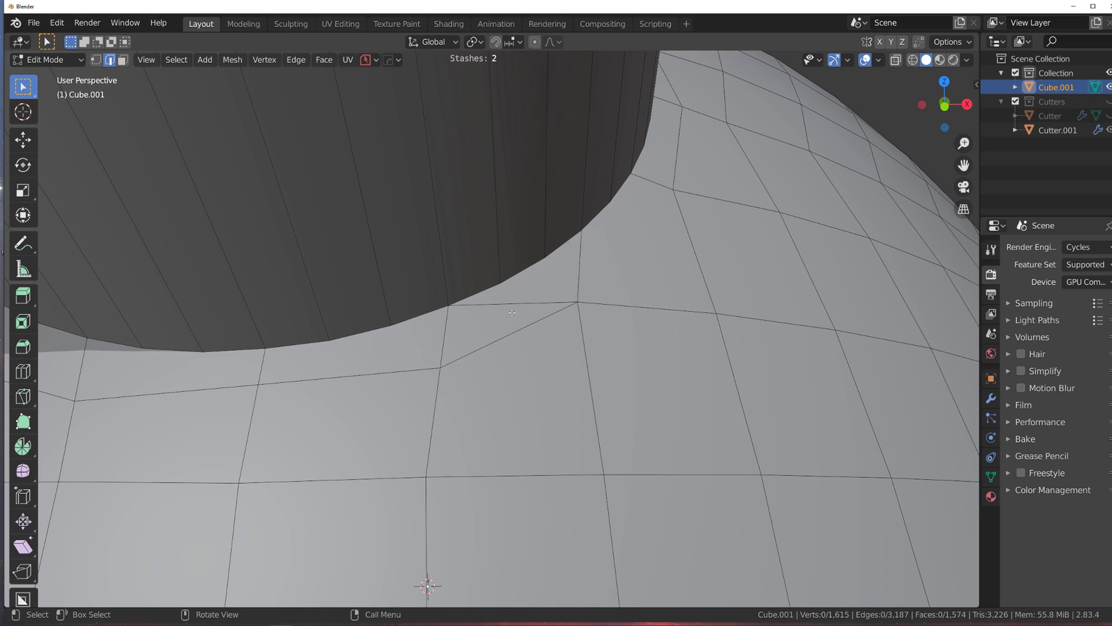
left_click(528, 305)
key("x")
left_click(497, 317)
scroll(543, 318, "down", 1)
key("1")
left_click(563, 307)
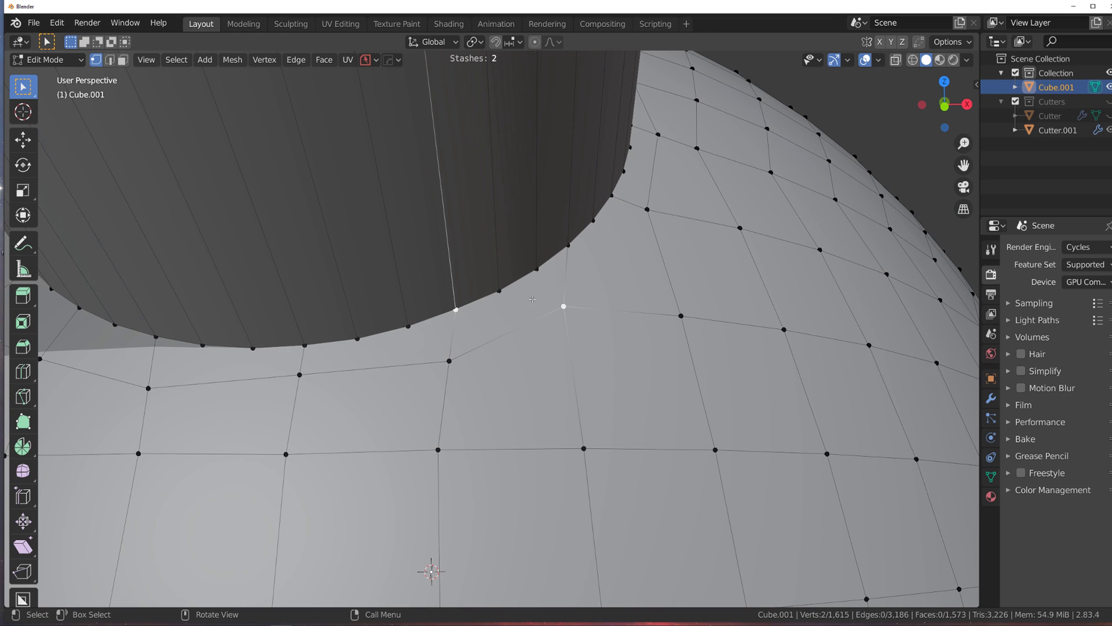
middle_click_drag(551, 297, 548, 299)
scroll(548, 299, "down", 2)
key("Tab")
key("ctrl+z")
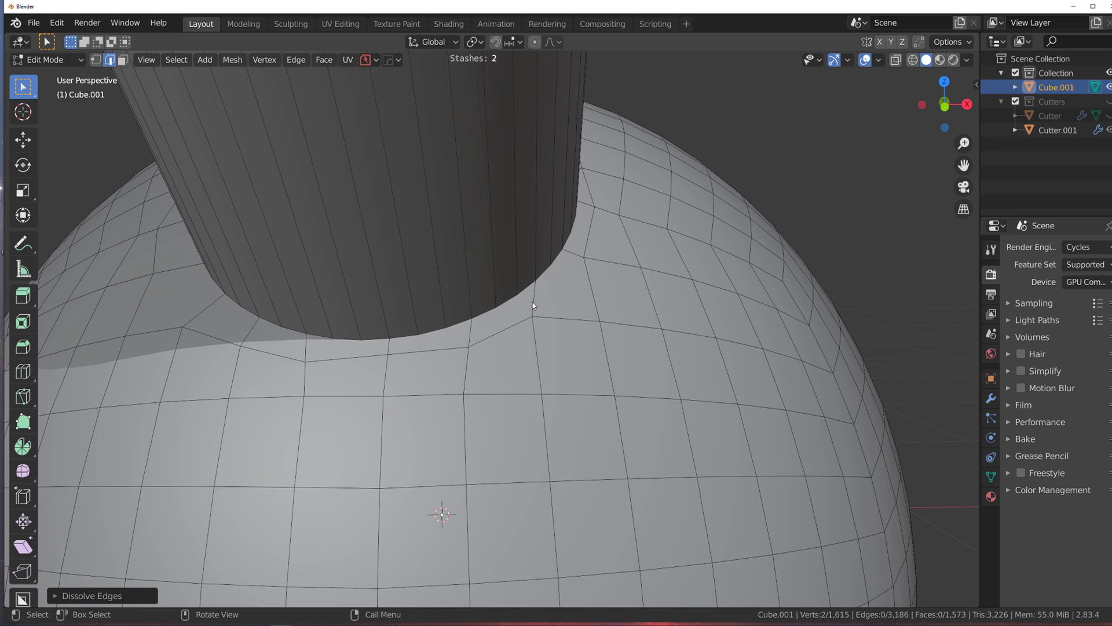
Step: Dissolve the vertical edge between the front cut's starting vertex and the rim
left_click(534, 302)
key("x")
left_click(570, 300)
Step: Connect the front cut's starting vertex to a better aligned rim vertex
scroll(602, 307, "up", 2)
key("Tab")
left_click(470, 318)
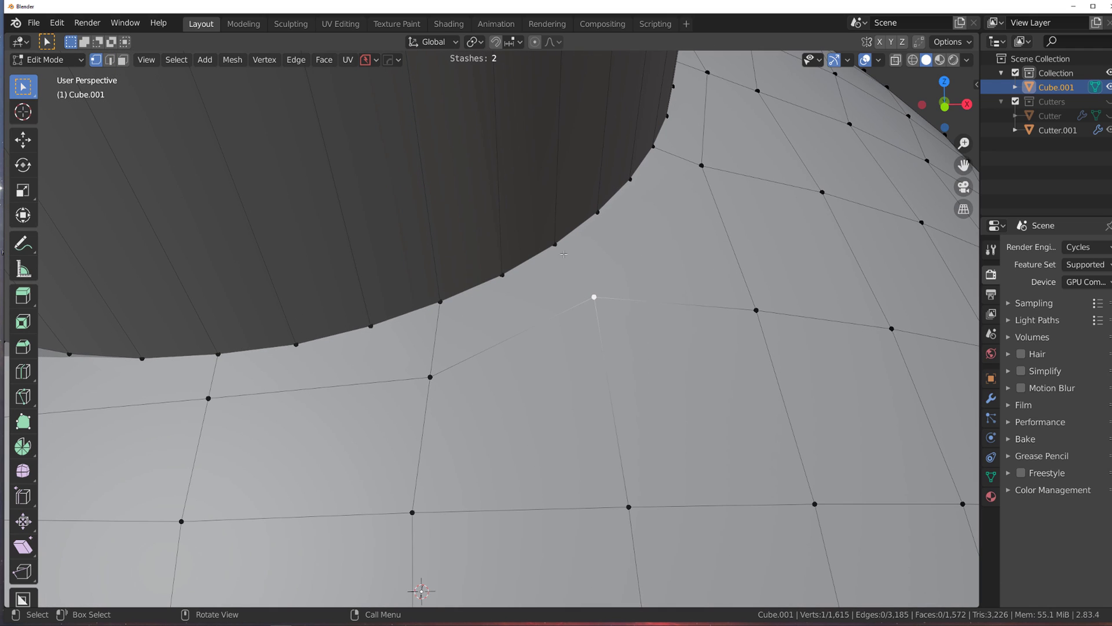
left_click(679, 217)
Step: Select the complete edge loop where the cylinder meets the sphere, picking edges progressively around the rim
left_click(500, 336)
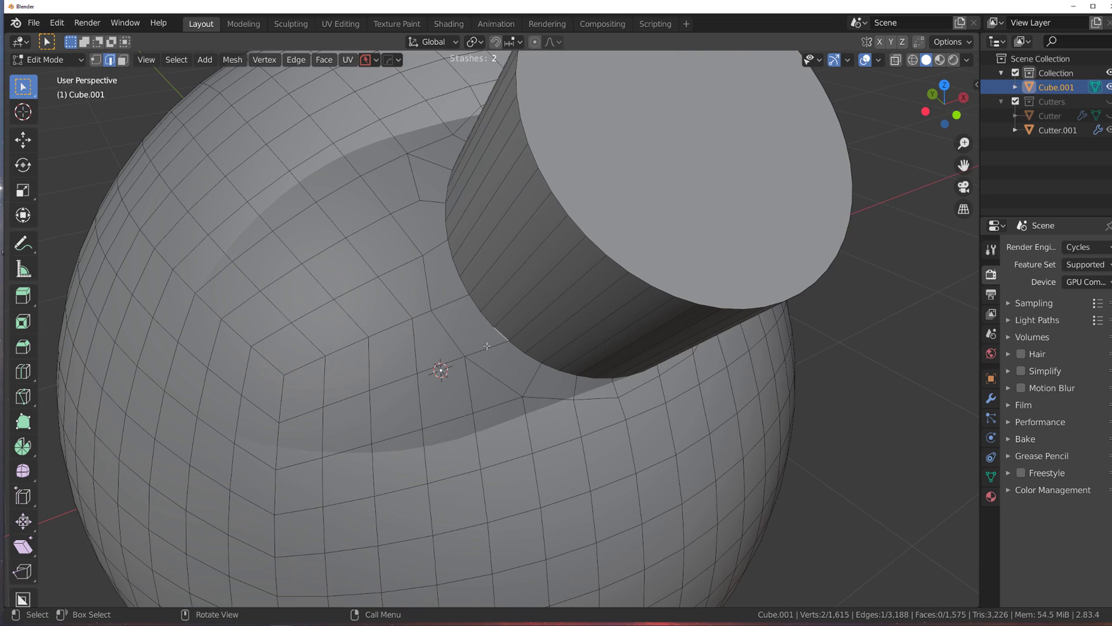
middle_click_drag(499, 342, 519, 368)
left_click(421, 299, "ctrl")
middle_click_drag(423, 301, 541, 342)
left_click(372, 419, "ctrl")
middle_click_drag(375, 416, 462, 382)
middle_click_drag(464, 381, 516, 246, "shift")
left_click(485, 368, "ctrl")
middle_click_drag(485, 368, 558, 365)
left_click(662, 284, "ctrl")
left_click(485, 270, "ctrl")
key("i")
right_click(586, 357)
Step: Run MESHmachine's Offset on the intersection loop, previewing side B and returning to side A
key("y")
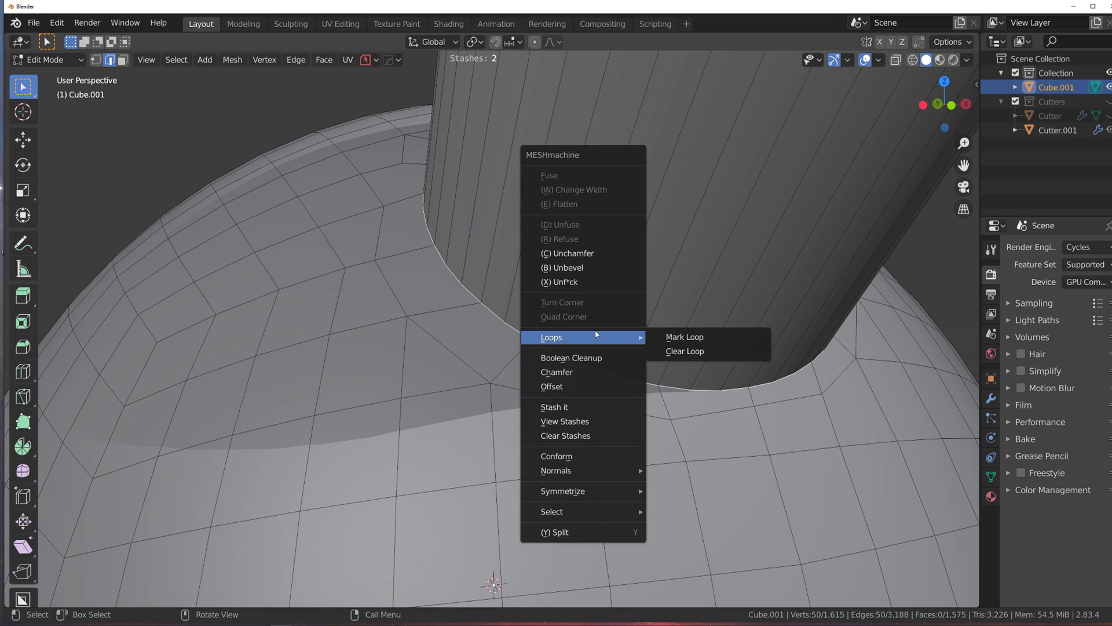
left_click(603, 386)
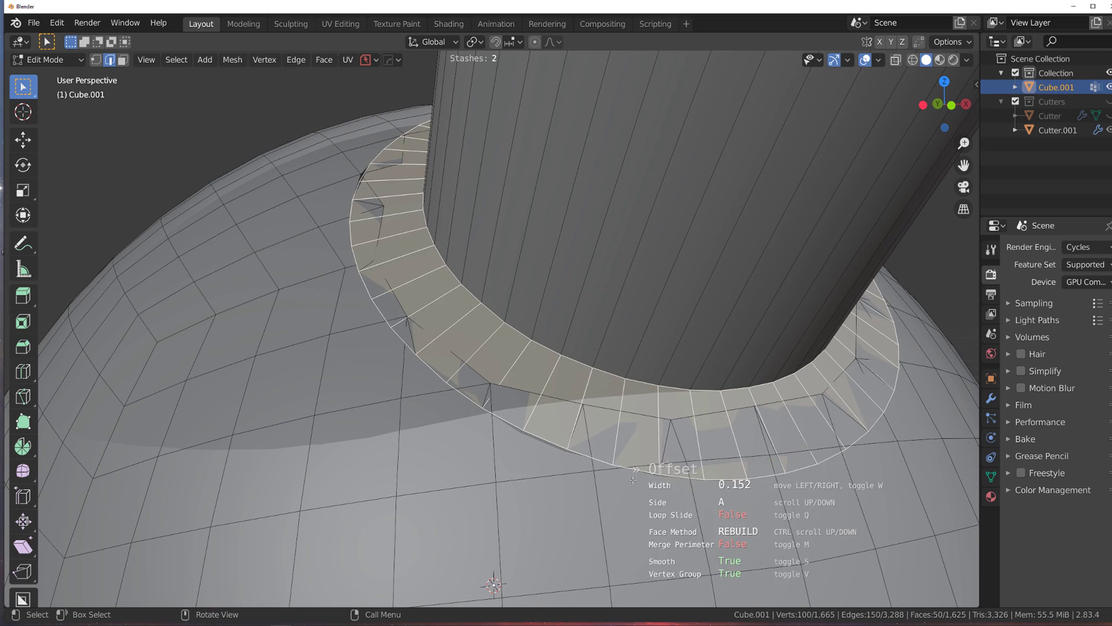
middle_click_drag(631, 484, 577, 271, "shift")
scroll(526, 354, "up", 1)
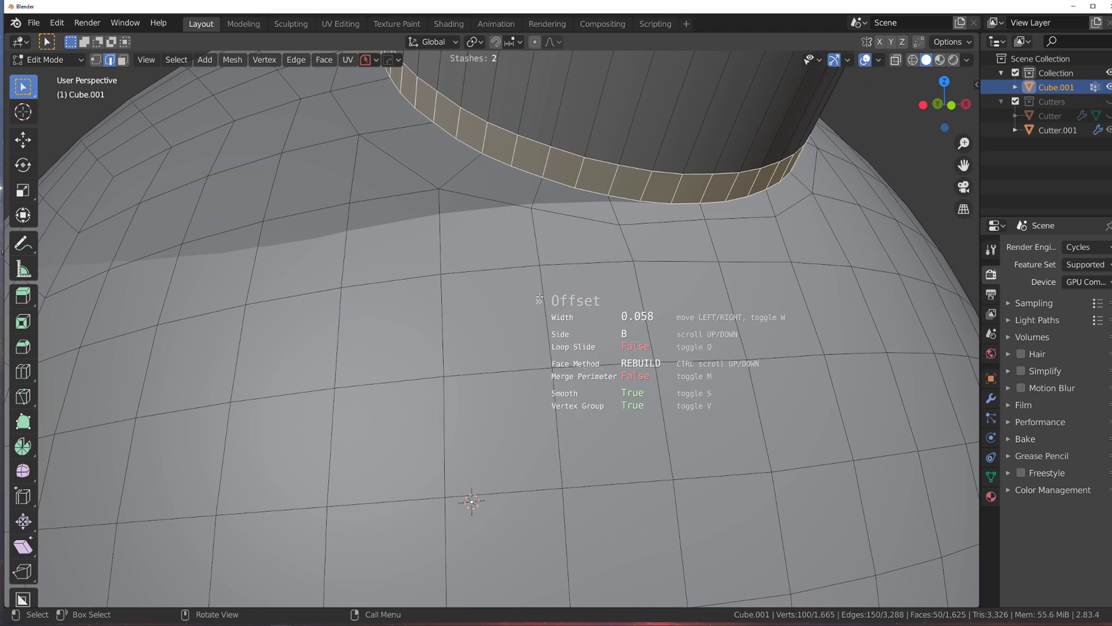
middle_click_drag(539, 322, 538, 403, "shift")
scroll(568, 377, "down", 1)
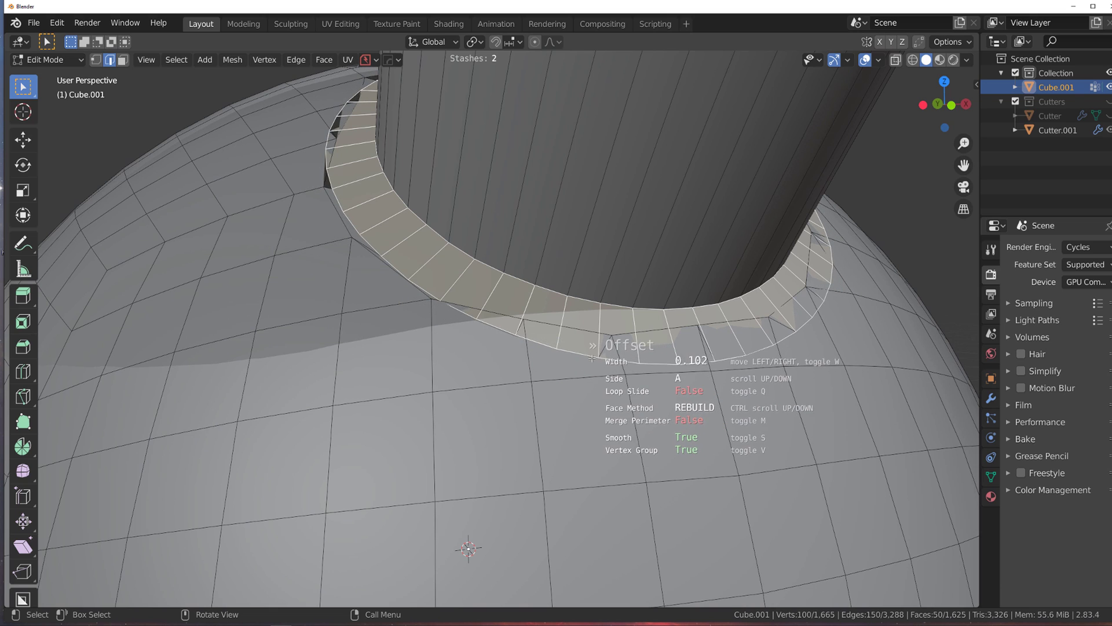
Step: Compare the Offset's REPLACE and REBUILD face methods on both sides of the intersection loop
scroll(584, 357, "up", 1, "ctrl")
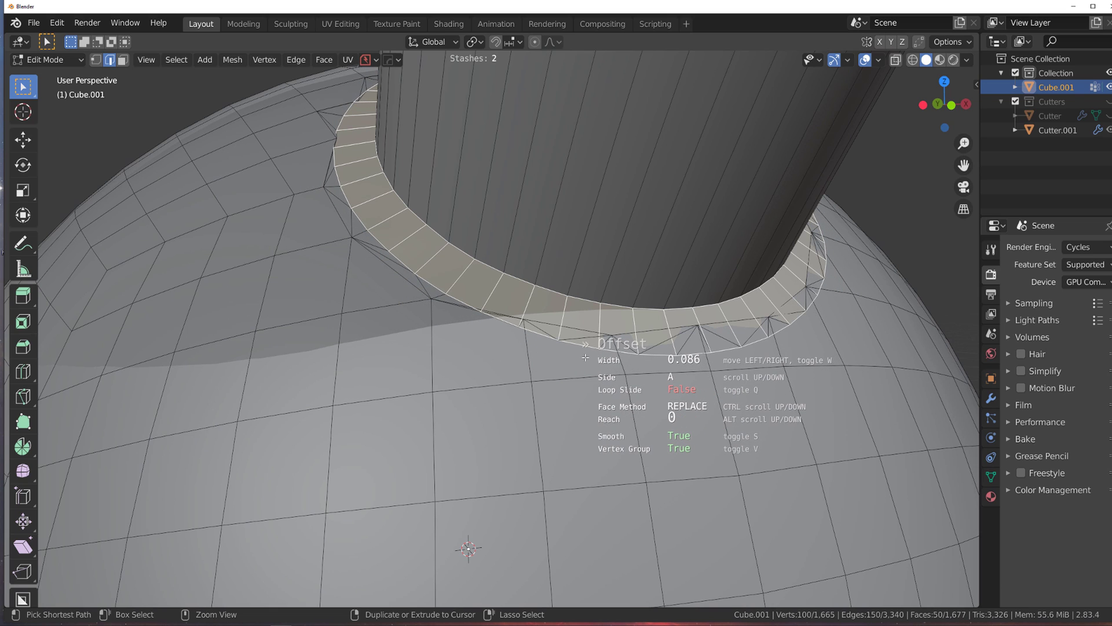
scroll(602, 365, "down", 1, "ctrl")
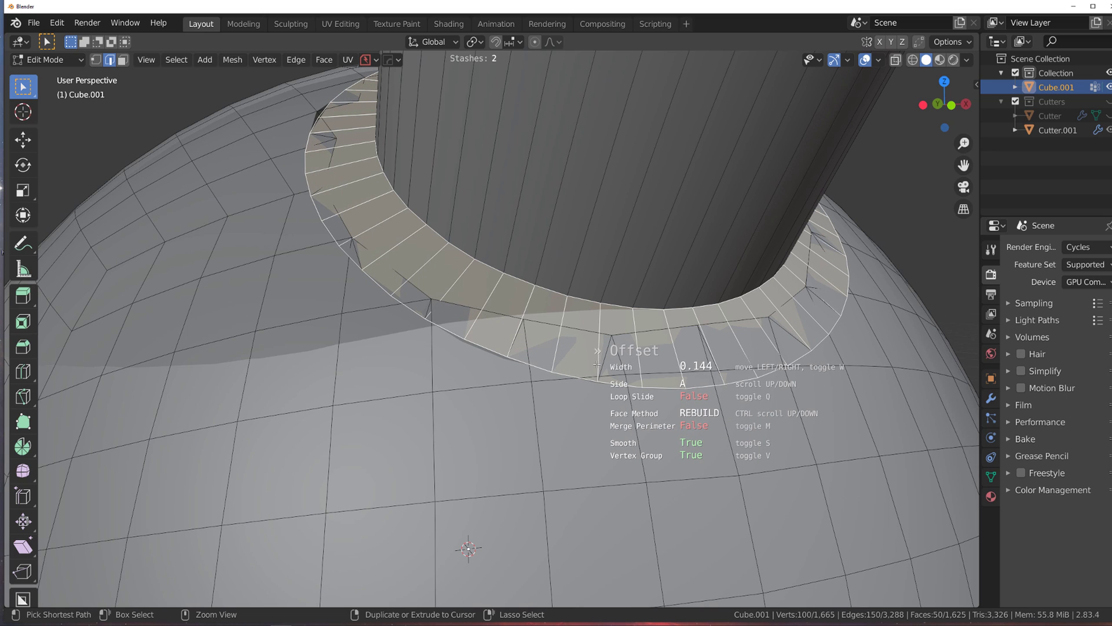
scroll(596, 363, "down", 2, "ctrl")
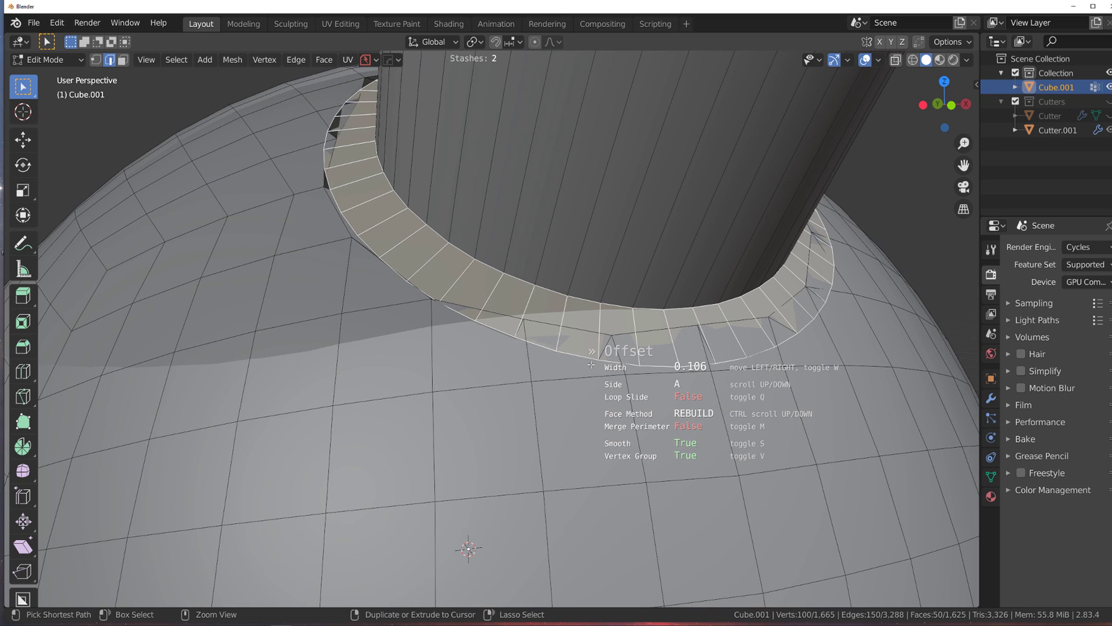
scroll(591, 364, "up", 1, "ctrl")
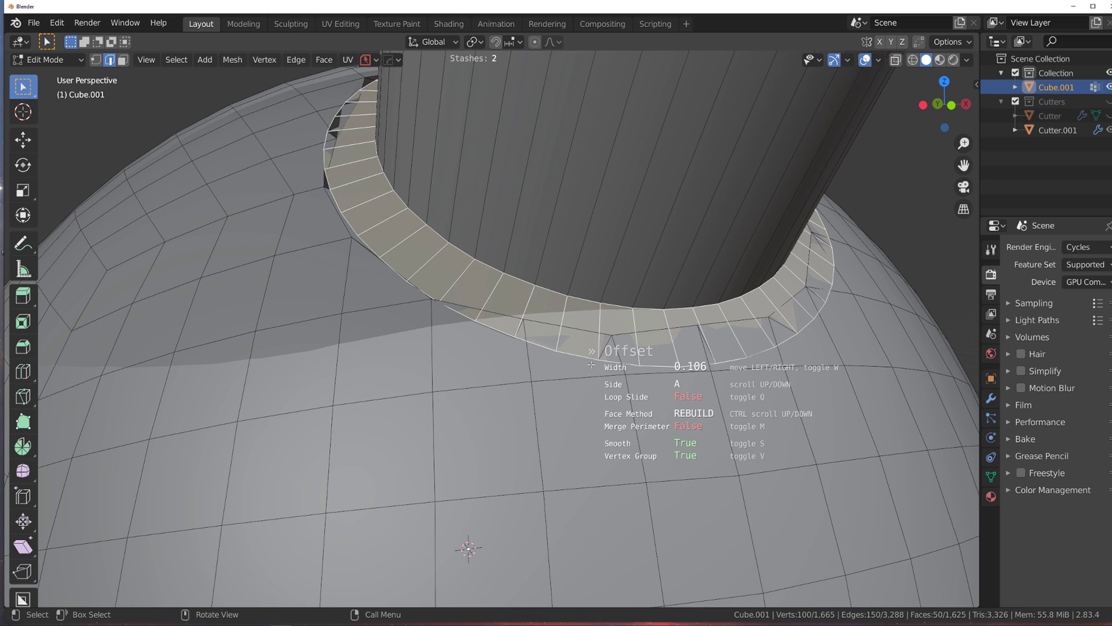
scroll(591, 364, "down", 1)
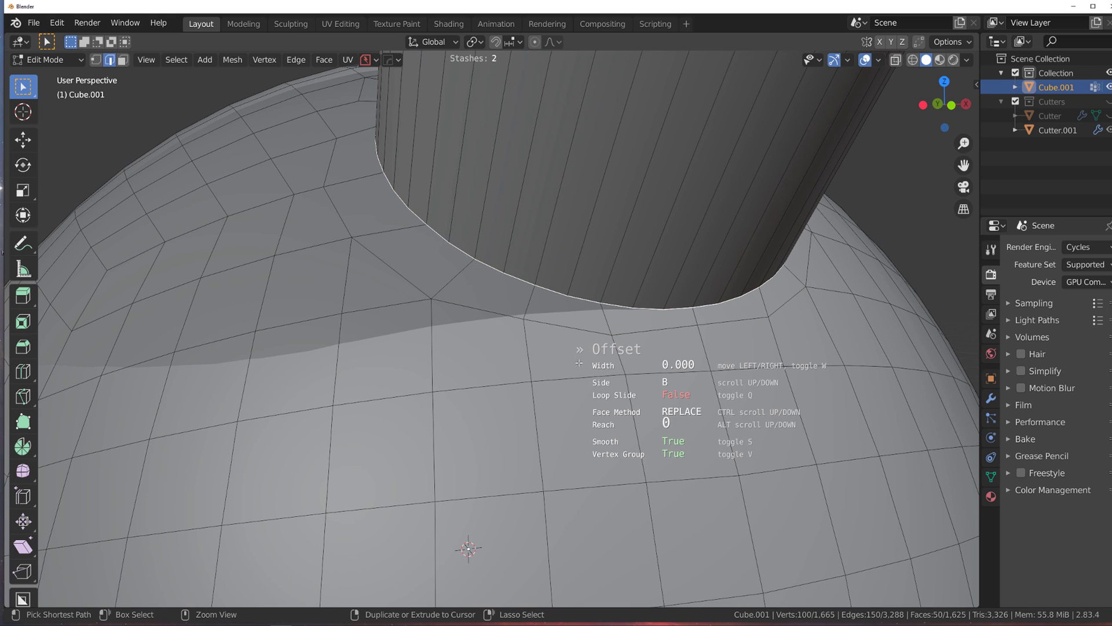
scroll(595, 364, "down", 1, "ctrl")
scroll(596, 363, "up", 1, "ctrl")
scroll(591, 364, "up", 1)
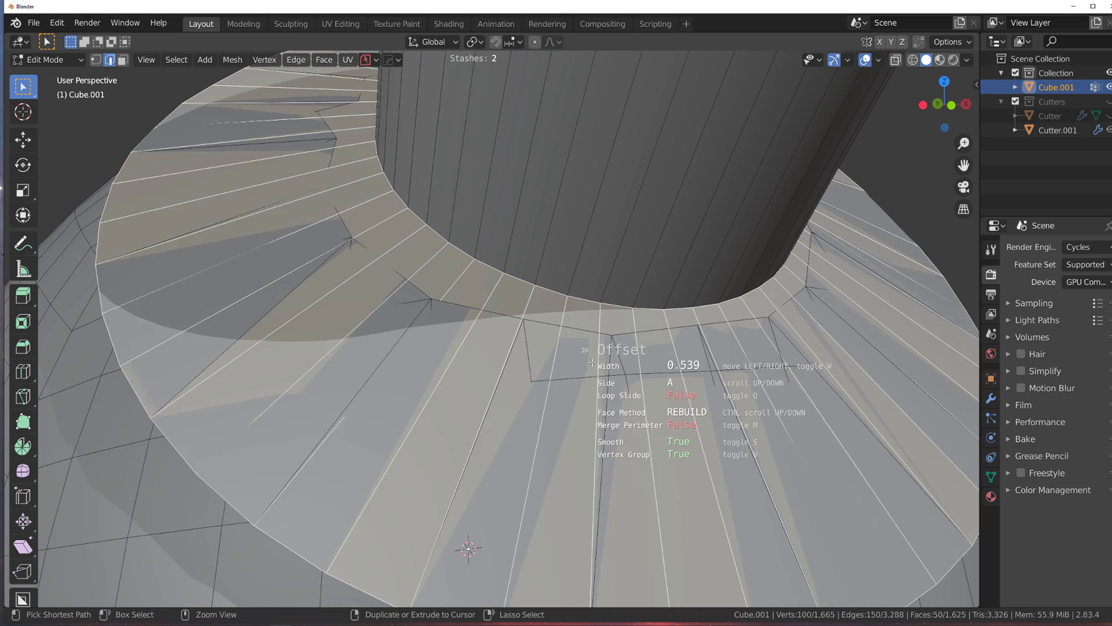
Step: Finish the Offset on side A with face method REPLACE, width 0.169 and reach 1
scroll(557, 367, "down", 1, "ctrl")
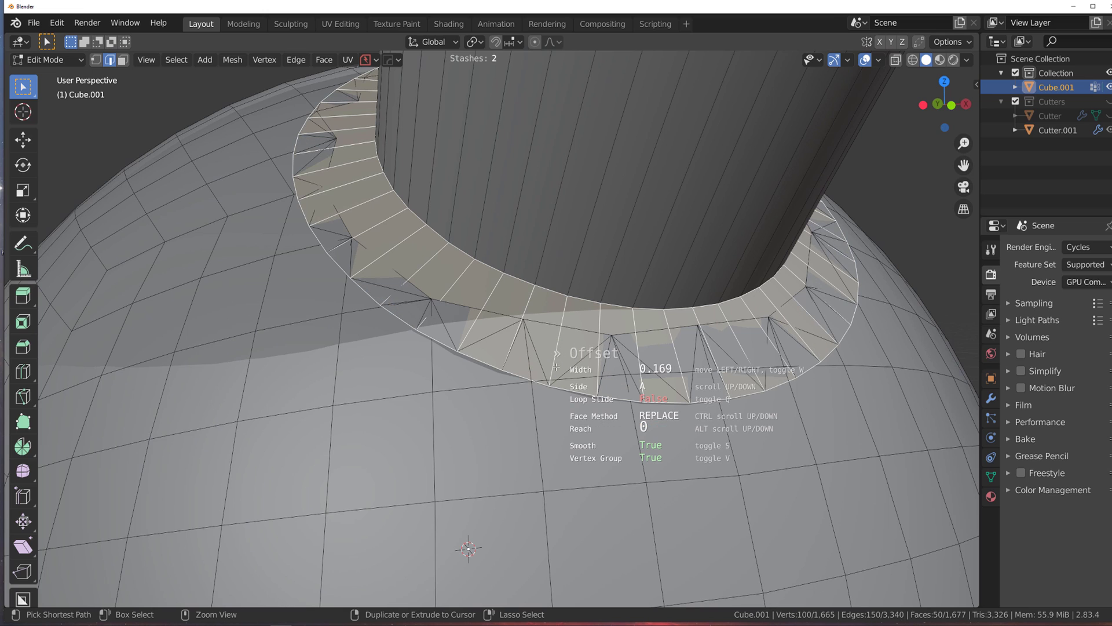
scroll(556, 367, "up", 2, "alt")
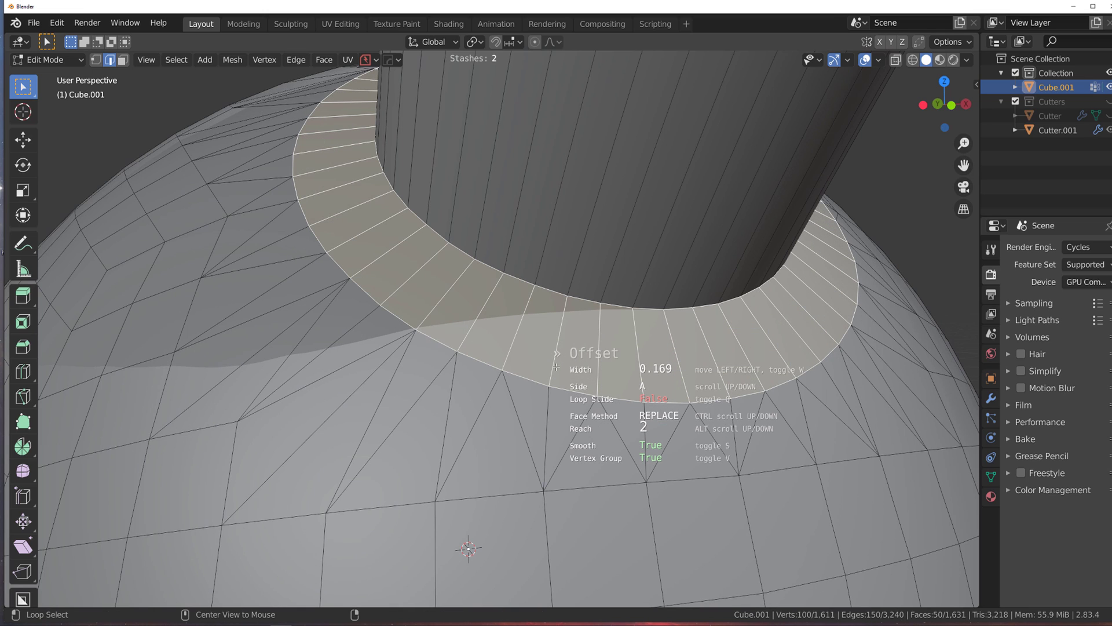
scroll(557, 367, "down", 1, "alt")
left_click(556, 366)
Step: Merge the stray sphere vertices at the front of the offset loop into neighbouring loop vertices with Smart Vert
mouse_move(557, 367)
middle_mouse_down()
mouse_move(578, 391)
mouse_move(514, 408)
mouse_move(570, 372)
mouse_move(558, 370)
middle_mouse_up()
scroll(570, 371, "up", 3)
key("Tab")
left_click(509, 374)
left_click(573, 340)
left_click(599, 380, "shift")
key("1")
left_click(710, 344)
key("1")
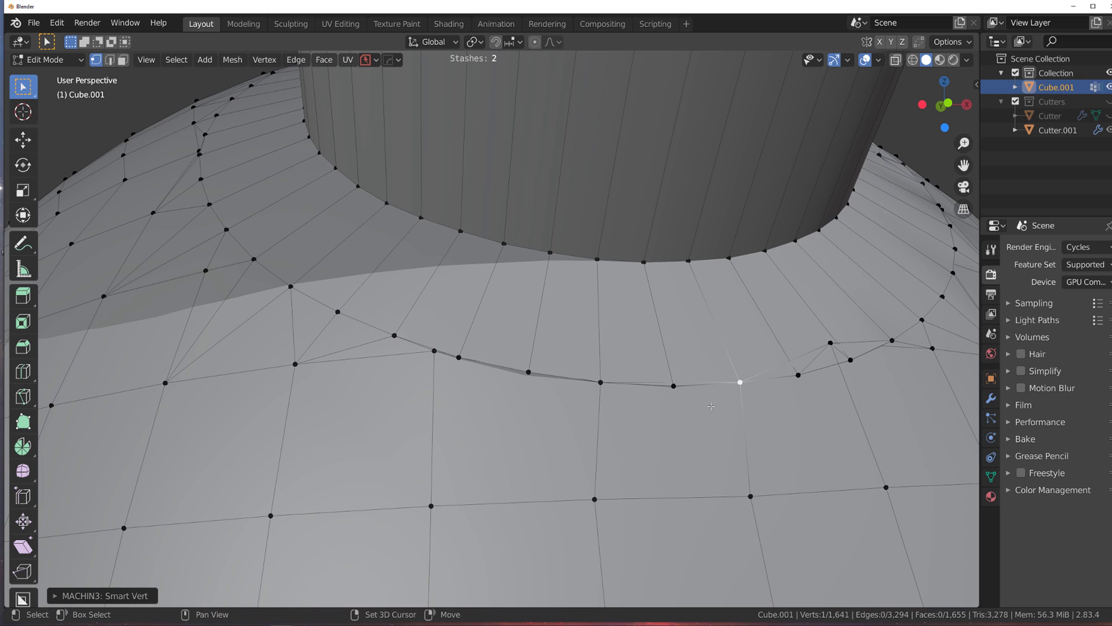
Step: Merge the next stray vertex beside the front merges into the offset loop with Smart Vert
middle_click_drag(735, 381, 553, 398, "shift")
left_click(663, 360)
left_click(680, 377, "shift")
key("1")
Step: Continue around the cylinder and merge two more stray vertices into the offset loop with Smart Vert
scroll(727, 391, "down", 3)
middle_click_drag(727, 392, 587, 301)
left_click(566, 280)
left_click(595, 292, "shift")
key("1")
left_click(545, 365)
key("1")
Step: Merge the sphere vertex beside the offset loop on the cylinder's flank into the adjacent loop vertex with Smart Vert
middle_click_drag(582, 351, 566, 385)
key("Tab")
left_click(683, 430)
left_click(559, 418, "shift")
key("1")
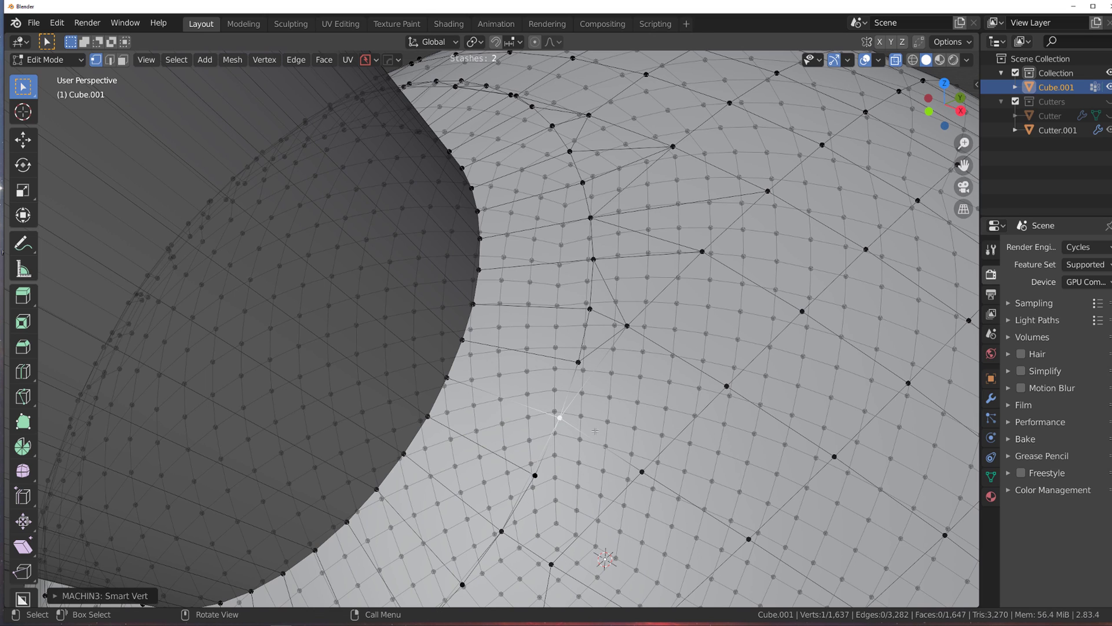
Step: Merge the closely spaced vertex pair further along the cylinder's flank with Smart Vert
key("Tab")
left_click(718, 459)
middle_click_drag(558, 417, 549, 277)
left_click(496, 216)
left_click(502, 210, "shift")
key("1")
Step: Merge the next close vertex pair on the bright side of the sphere into one offset-loop vertex with Smart Vert
middle_click_drag(503, 210, 591, 348, "shift")
scroll(607, 369, "up", 3)
left_click(704, 426)
left_click(694, 414, "shift")
key("1")
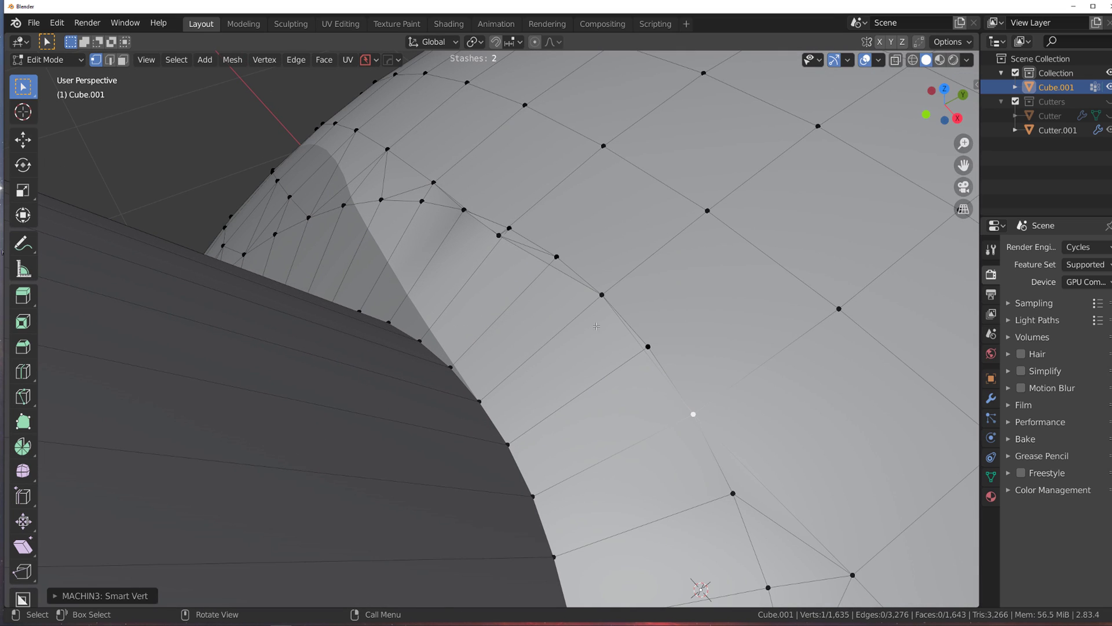
Step: Merge the remaining close vertex pair on the offset loop behind the cylinder with Smart Vert and switch to edge selection
left_click(647, 351)
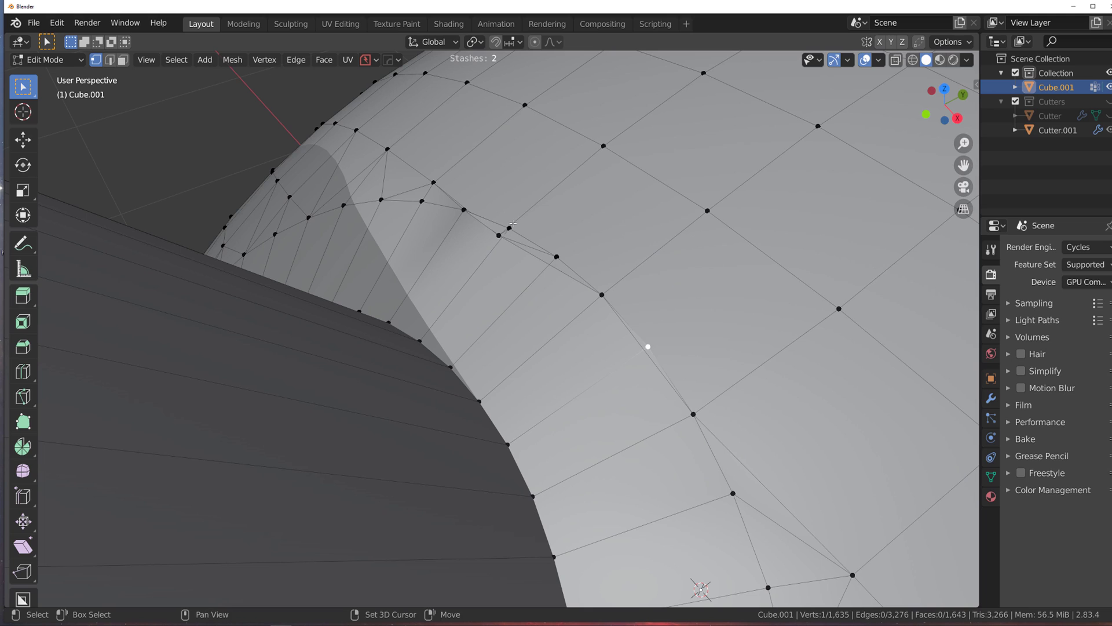
key("1")
key("2")
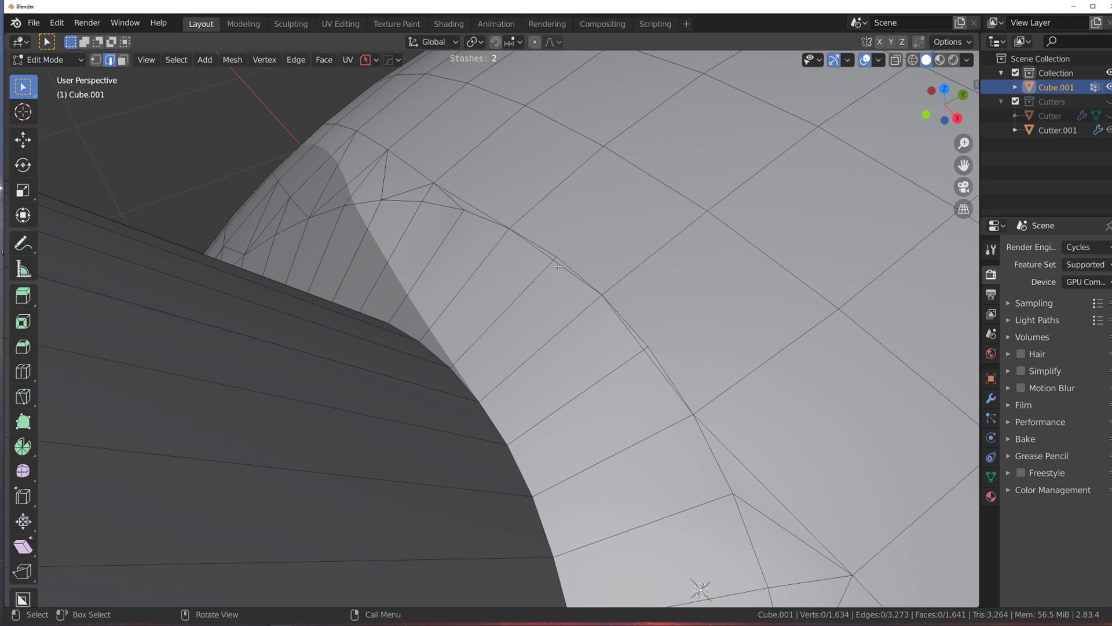
Step: Dissolve the sliver edges running alongside the offset loop on the bright side of the sphere
key("x")
left_click(628, 343)
scroll(628, 343, "down", 4)
middle_click_drag(599, 504, 723, 396, "shift")
scroll(535, 324, "up", 3)
scroll(536, 323, "down", 5)
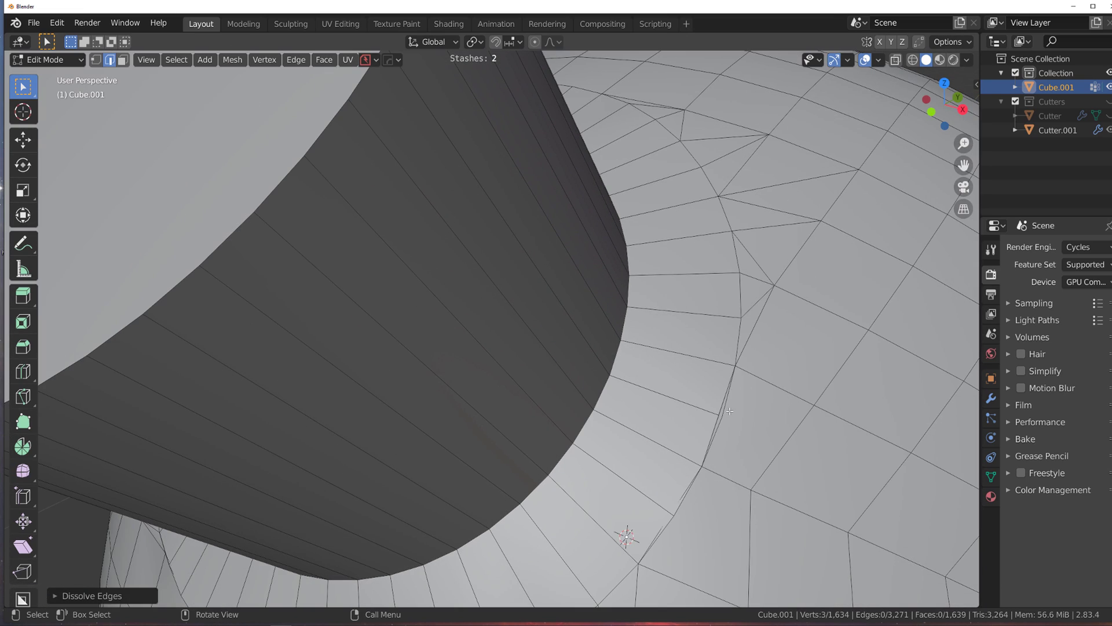
Step: Dissolve the next two duplicate edges on the offset loop's outer side, keeping the loop edges and vertices themselves
left_click(729, 411)
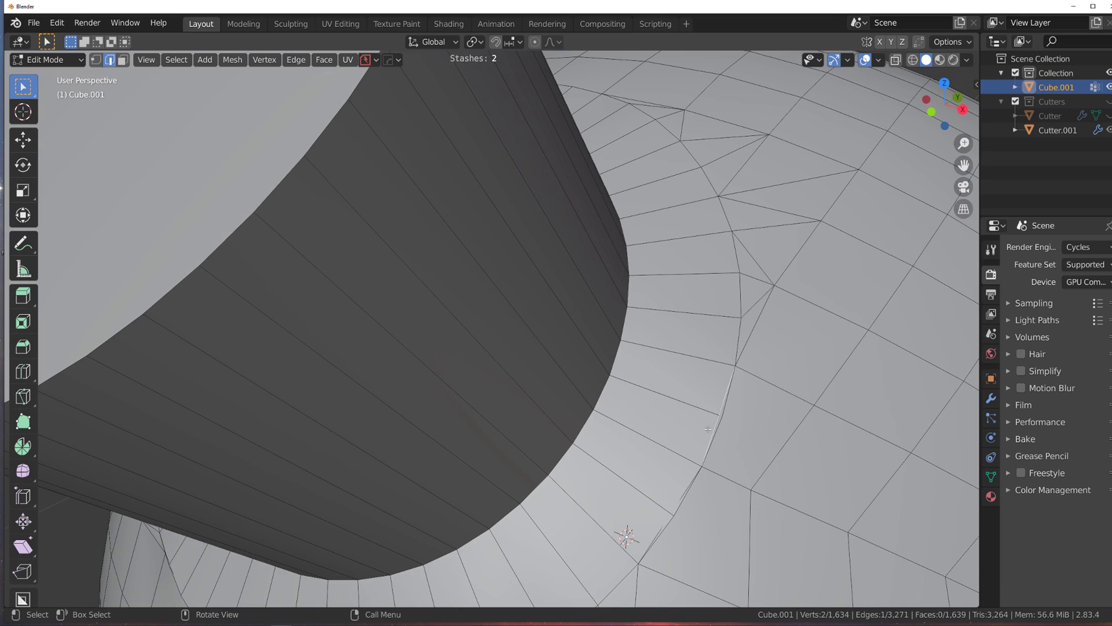
middle_click_drag(665, 453, 666, 311, "shift")
left_click(723, 313)
key("x")
left_click(711, 320)
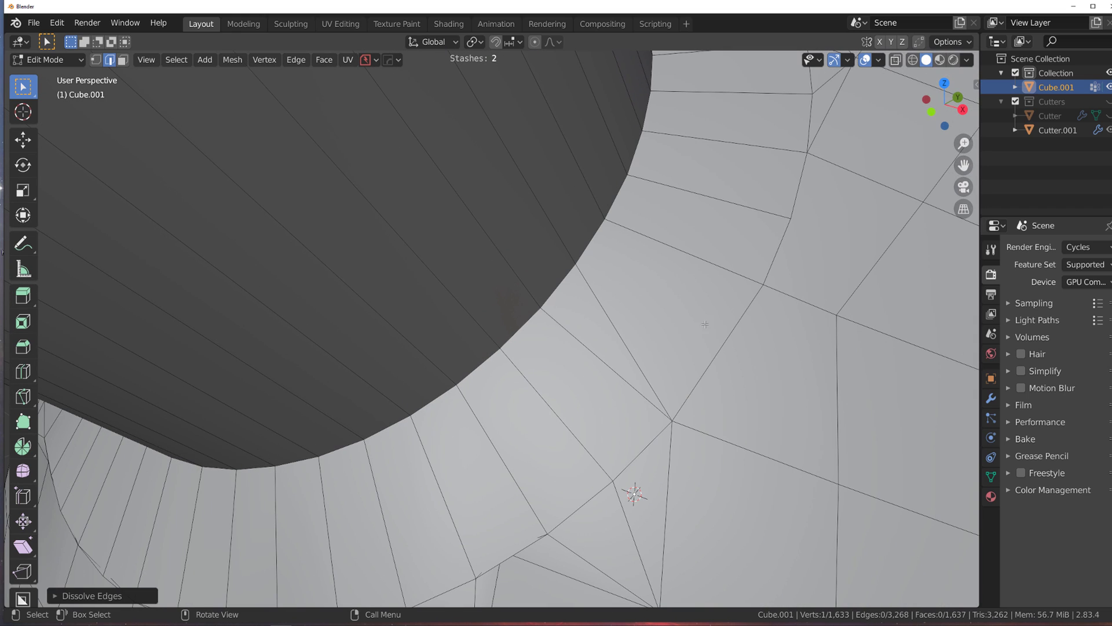
key("ctrl+z")
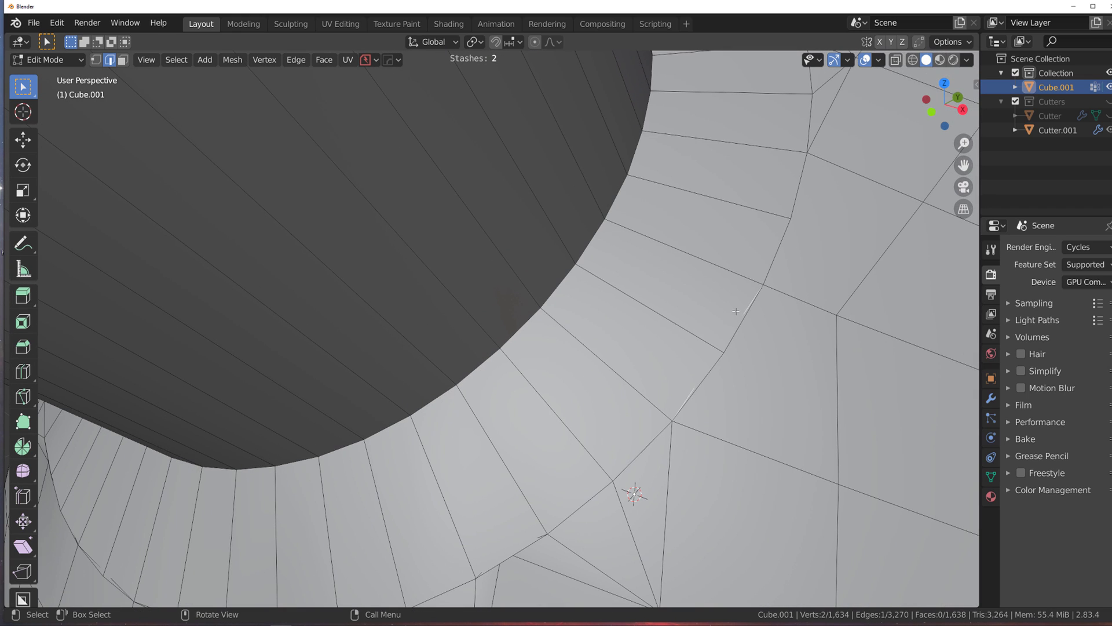
key("x")
left_click(734, 313)
scroll(712, 347, "down", 3)
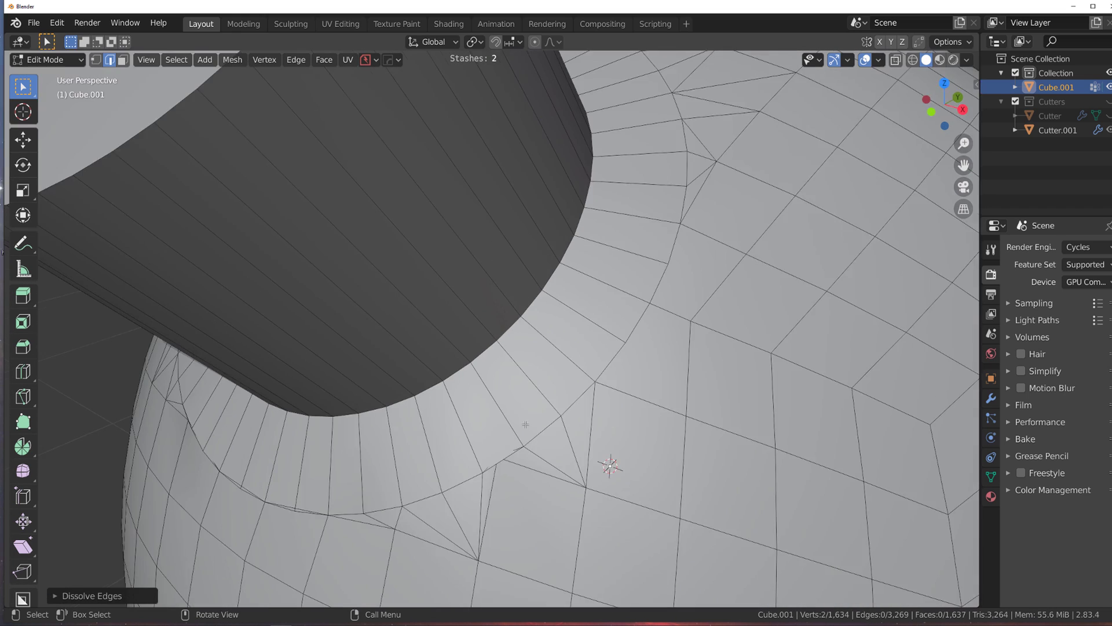
Step: Continue along the offset loop and dissolve the short duplicate edges where it meets the sphere's grid below the cylinder
middle_click_drag(597, 446, 704, 385, "shift")
scroll(705, 385, "up", 2)
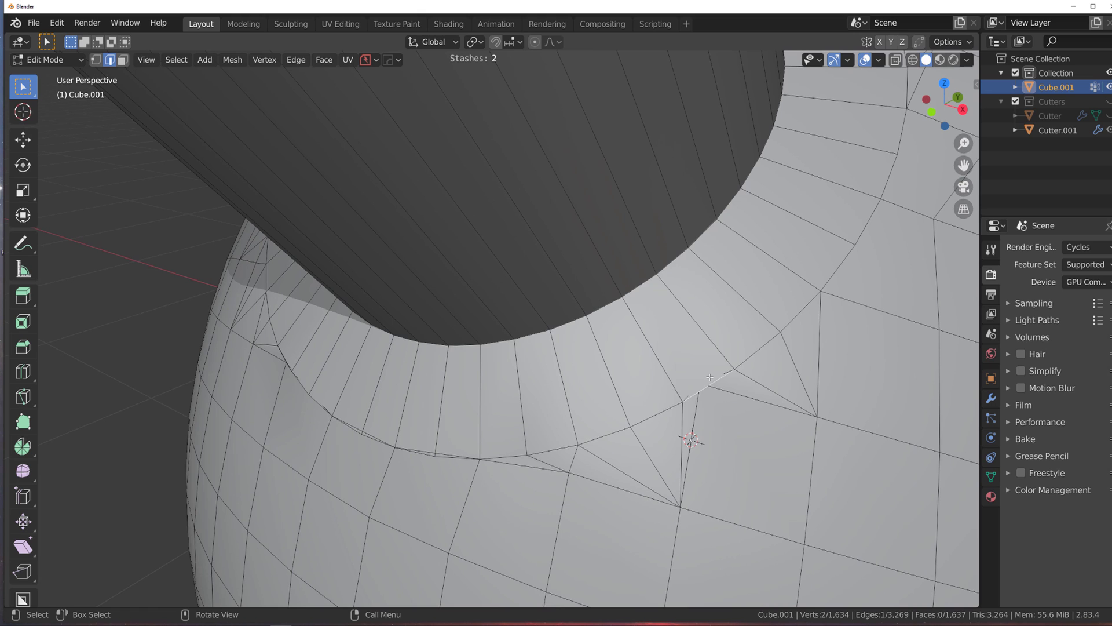
key("x")
left_click(710, 377)
key("ctrl+z")
middle_click_drag(723, 370, 622, 384)
key("ctrl+x")
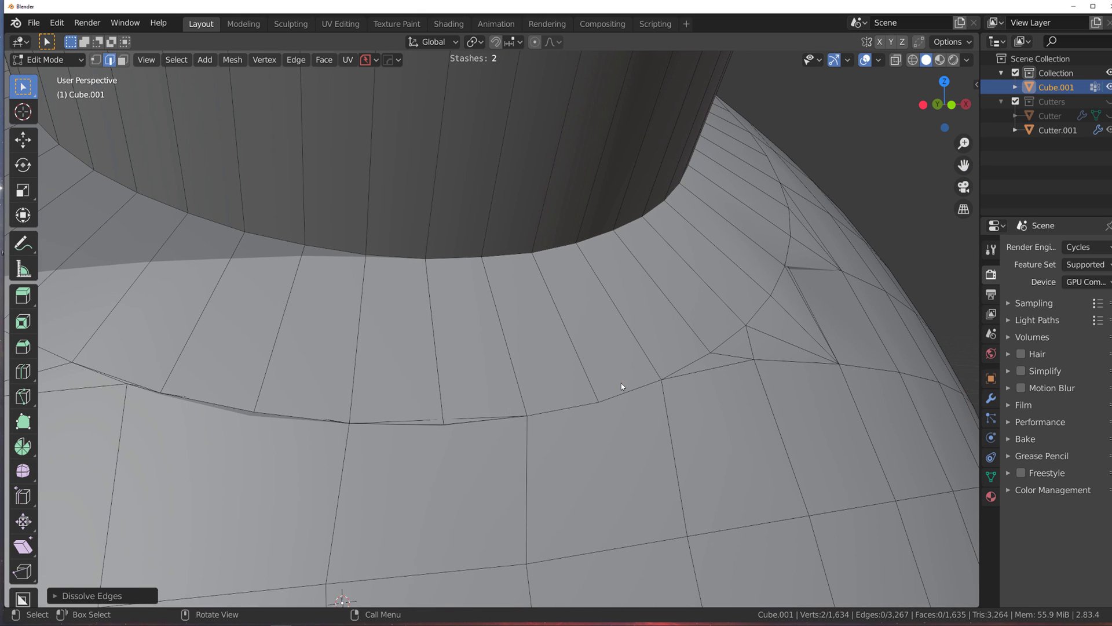
Step: Dissolve two more thin edges doubling the offset loop along the front of the cylinder's base
left_click(464, 407)
key("x")
left_click(463, 407)
middle_click_drag(244, 400, 480, 391, "shift")
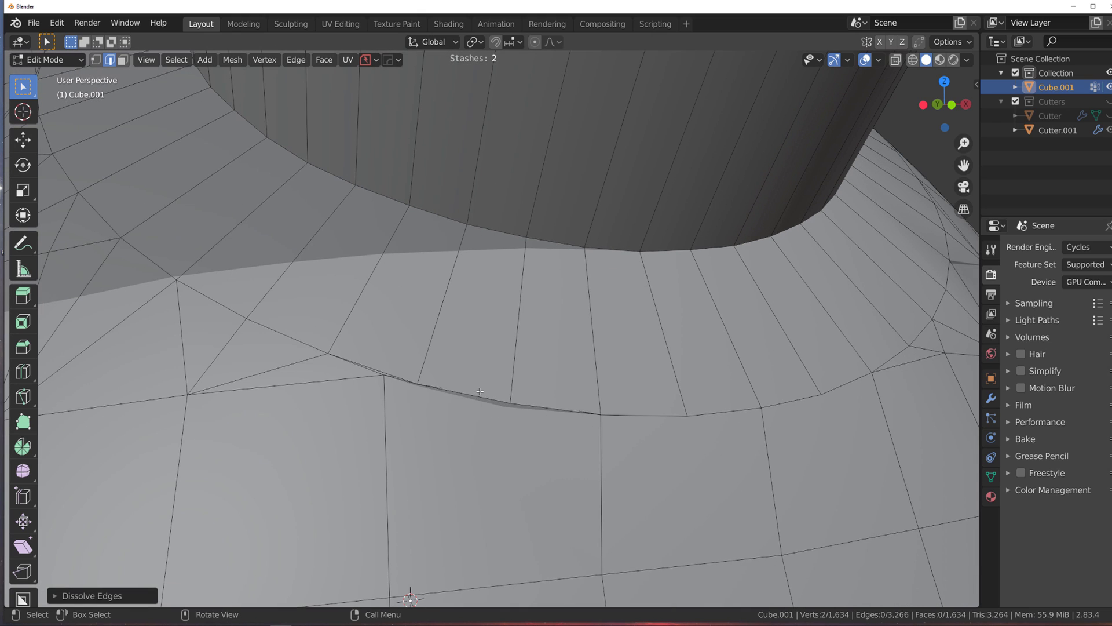
left_click(483, 386)
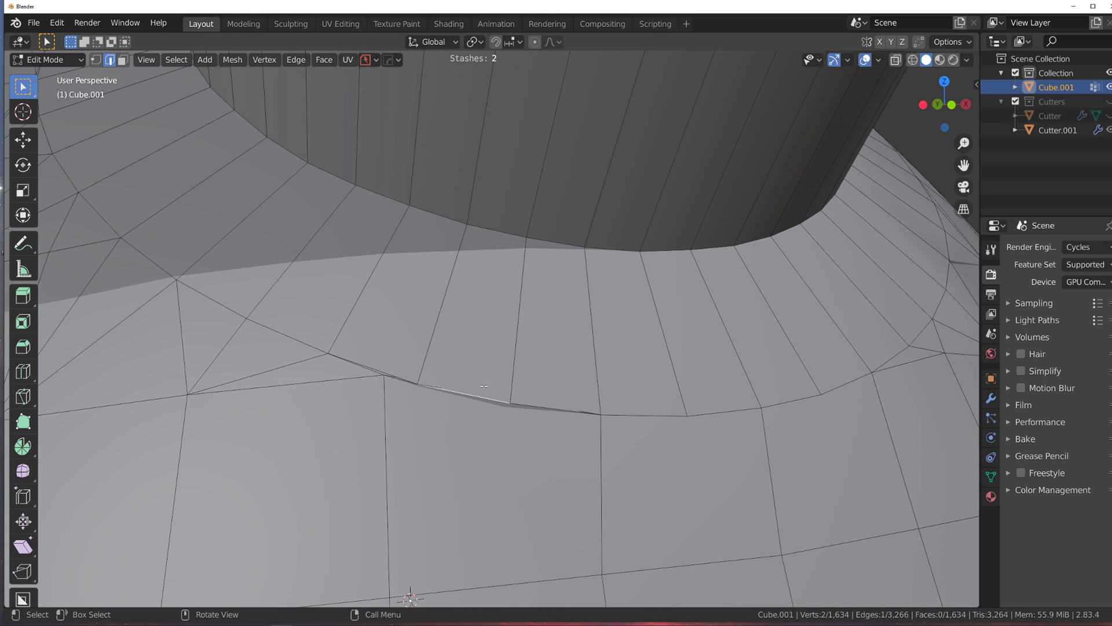
key("x")
left_click(577, 406)
Step: Dissolve the two sliver edges further along the loop, near where the shadow begins on the sphere
scroll(550, 423, "up", 3)
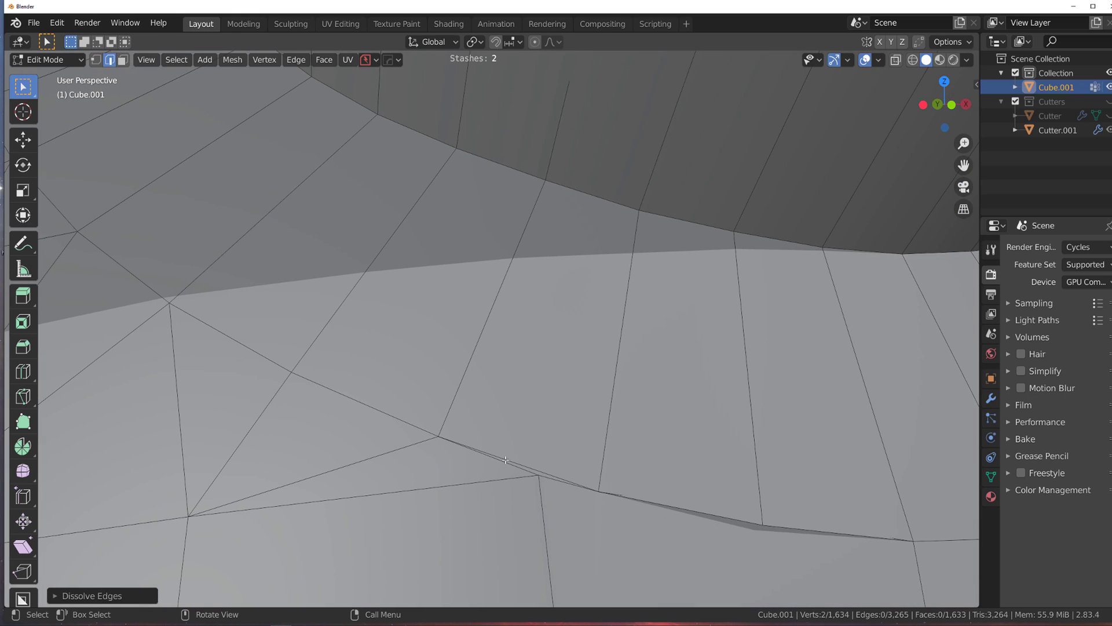
key("x")
left_click(506, 460)
scroll(478, 423, "down", 2)
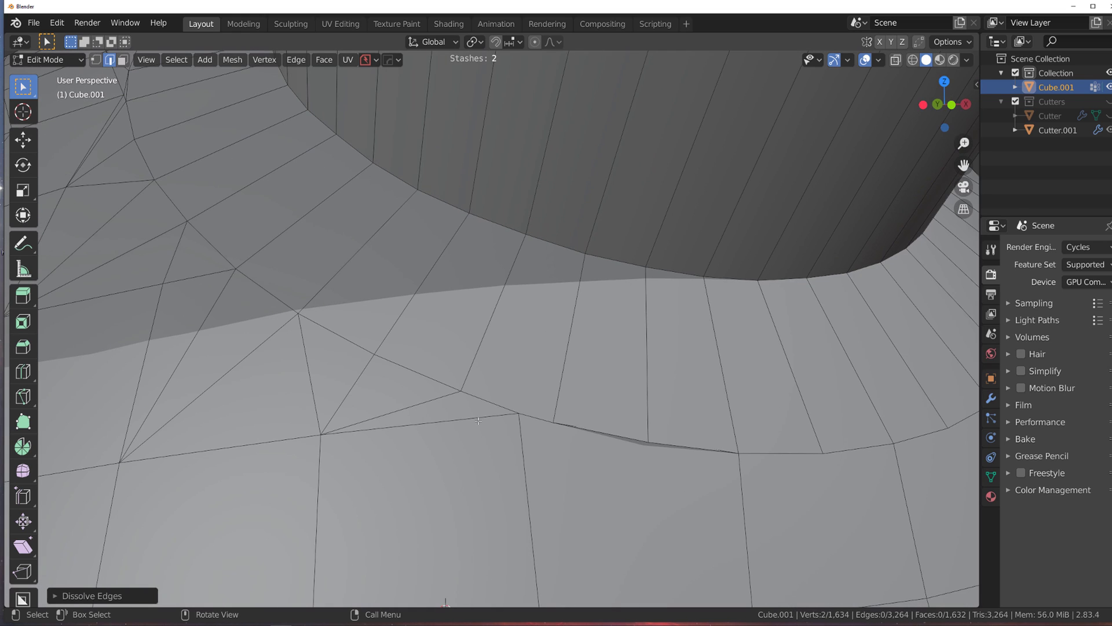
middle_click_drag(504, 399, 640, 404)
left_click(673, 471)
key("x")
left_click(673, 474)
Step: Dissolve the sliver edge beside the offset loop on the shaded side of the sphere
scroll(579, 428, "down", 3)
middle_click_drag(451, 372, 590, 484, "shift")
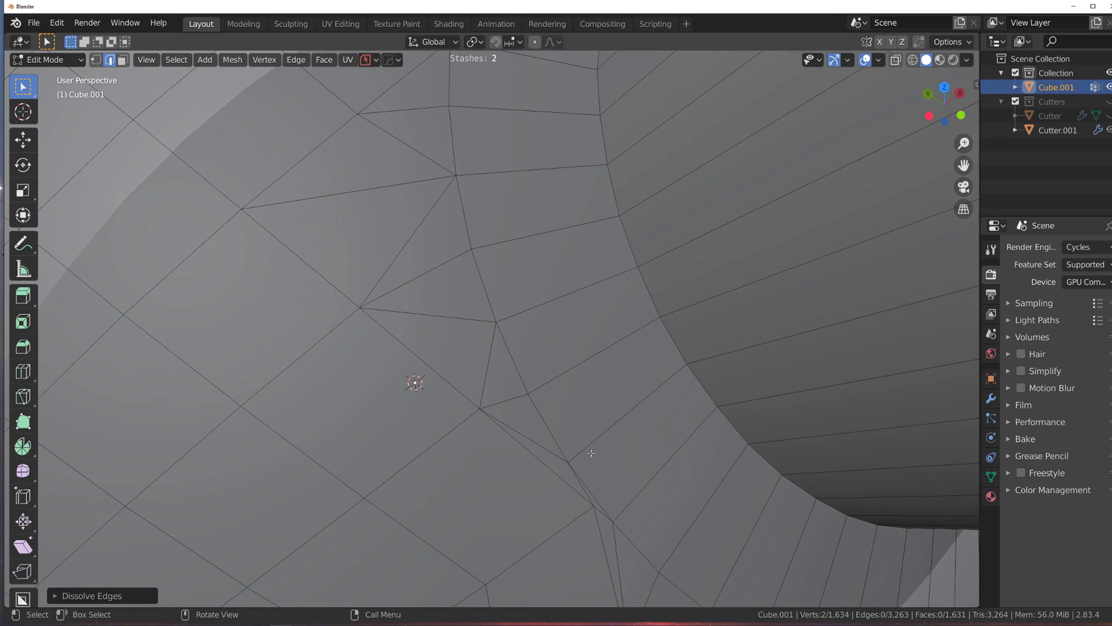
scroll(580, 459, "down", 4)
scroll(589, 484, "up", 4)
left_click(568, 465)
key("x")
left_click(569, 466)
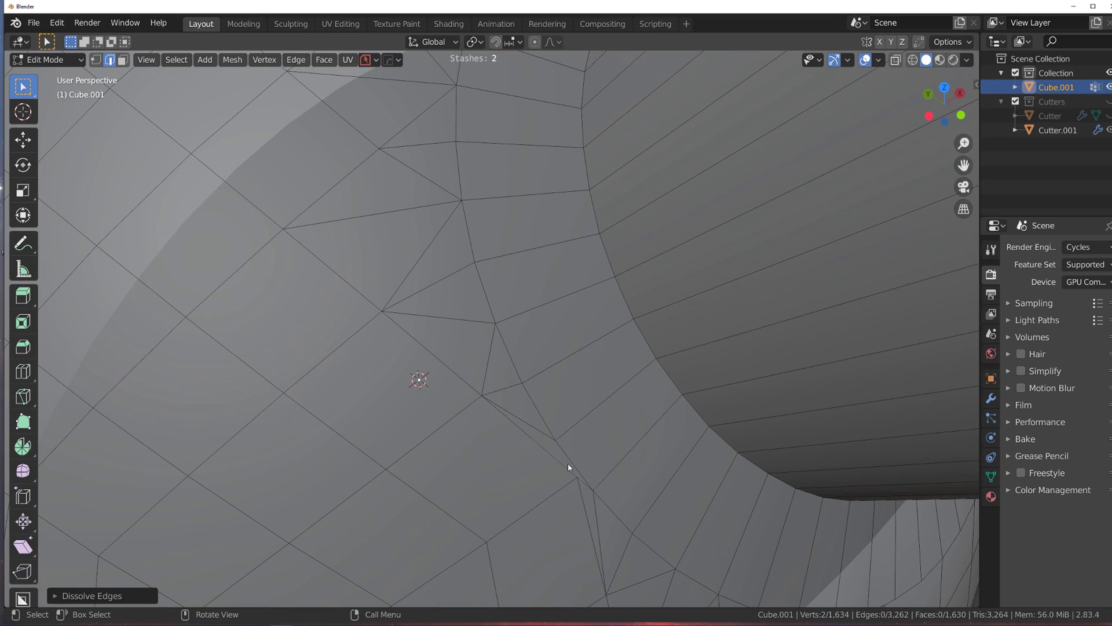
Step: Switch to face selection and select the face loop around the cylinder's base to check that it is continuous
scroll(567, 464, "down", 3)
middle_click_drag(543, 348, 513, 367, "shift")
key("Tab")
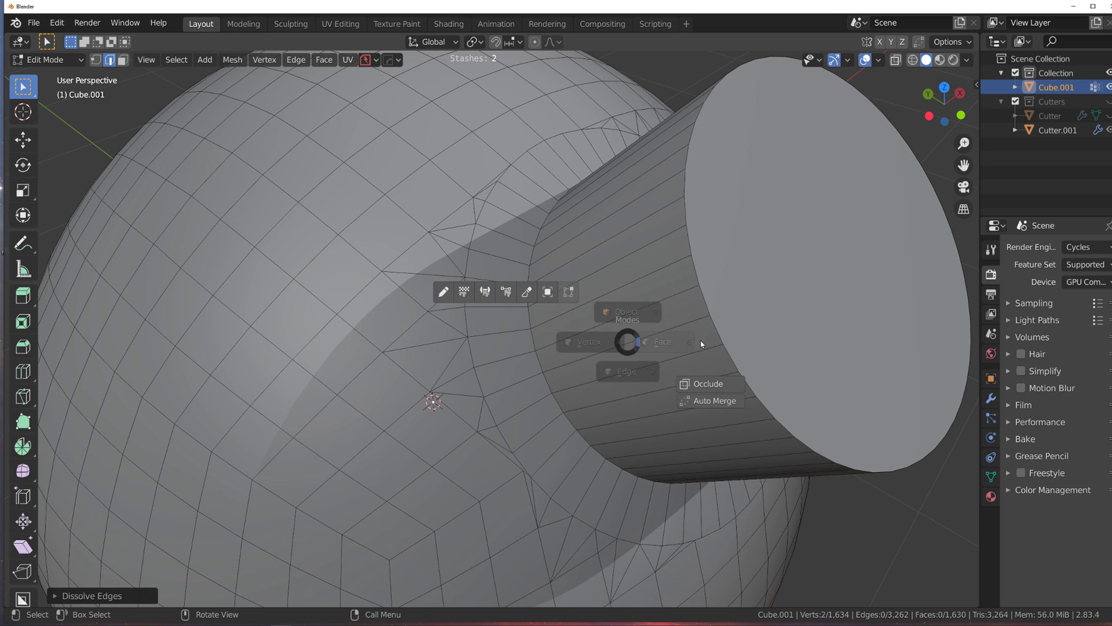
left_click(701, 343)
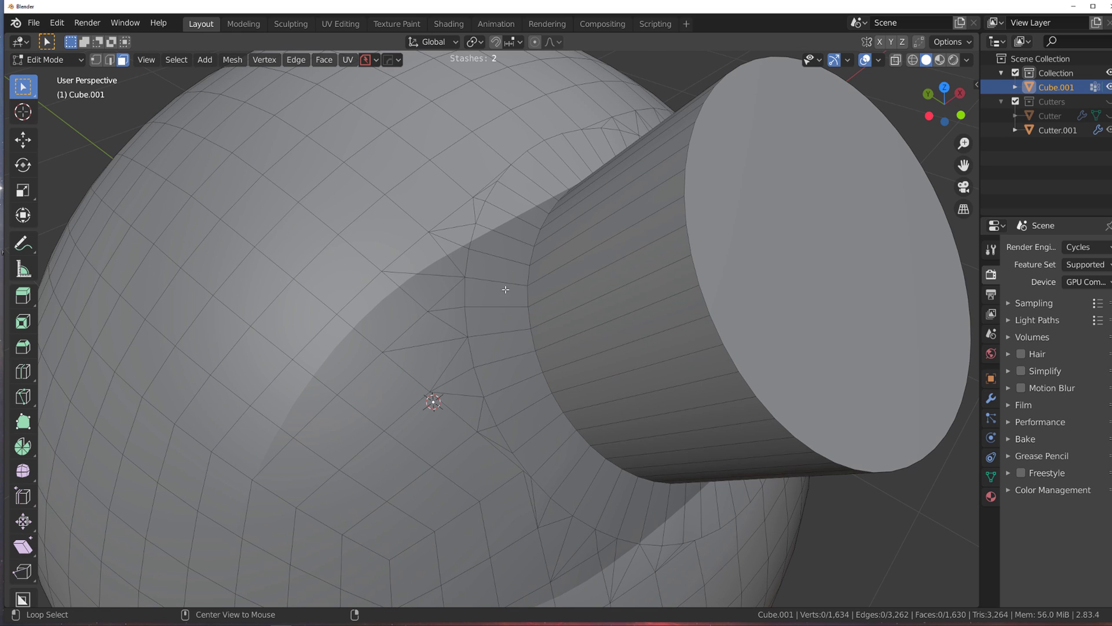
left_click(507, 287, "alt")
scroll(510, 290, "down", 1, "alt")
scroll(510, 290, "down", 3)
middle_click_drag(533, 294, 488, 257)
scroll(488, 257, "up", 6)
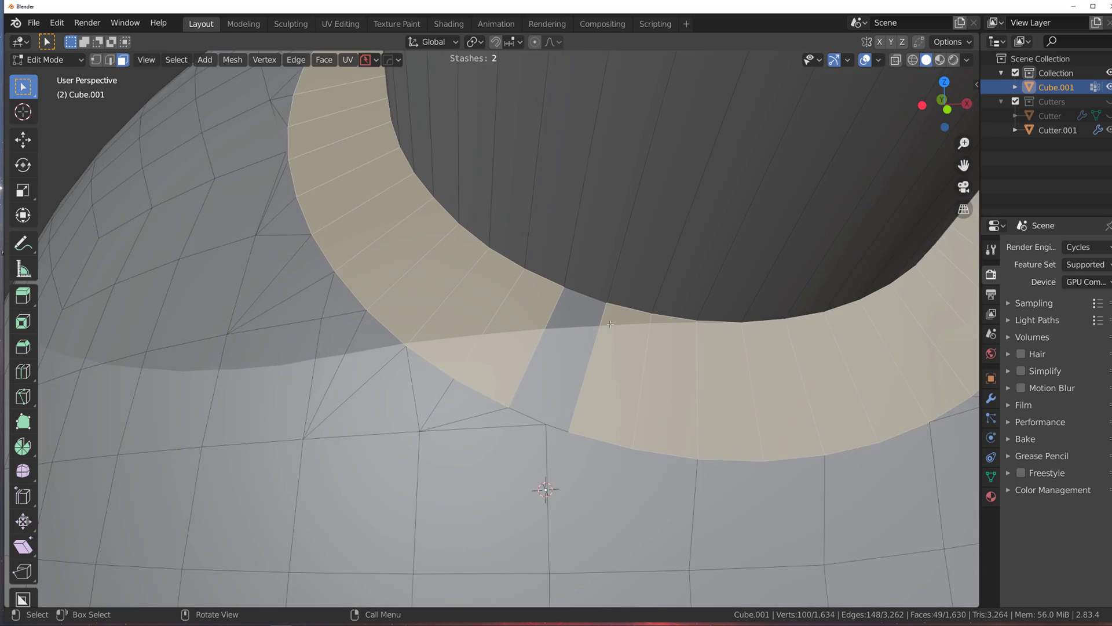
Step: Examine the face that interrupts the selected ring in the edge, face and vertex selection modes
key("2")
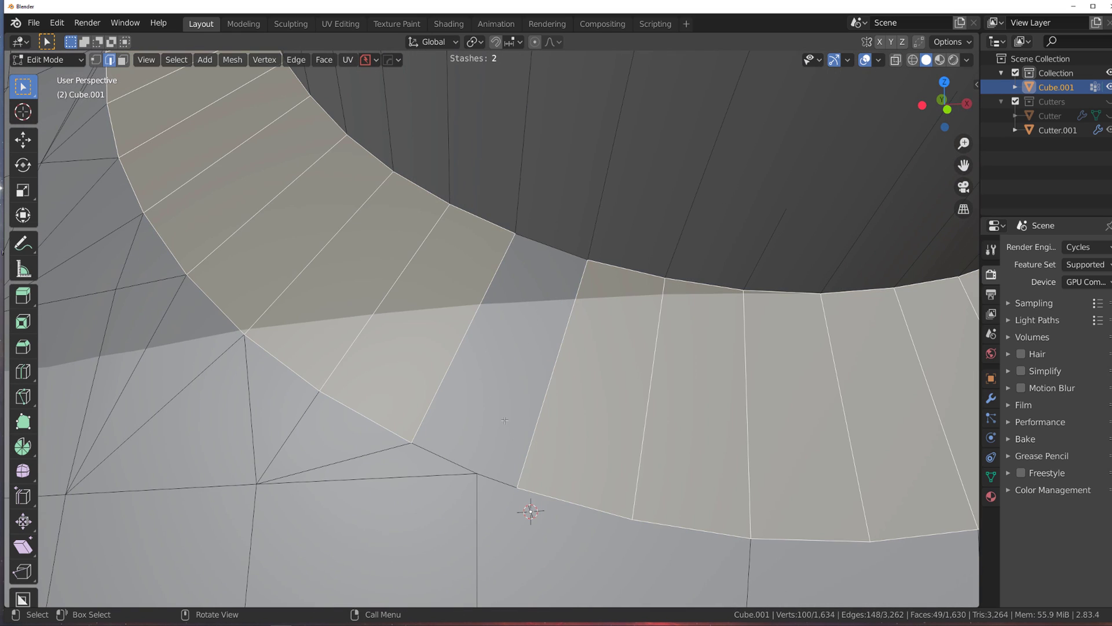
key("3")
middle_click_drag(507, 416, 513, 251)
key("Tab")
left_click(572, 409)
left_click(574, 410, "alt")
scroll(573, 369, "up", 3)
key("1")
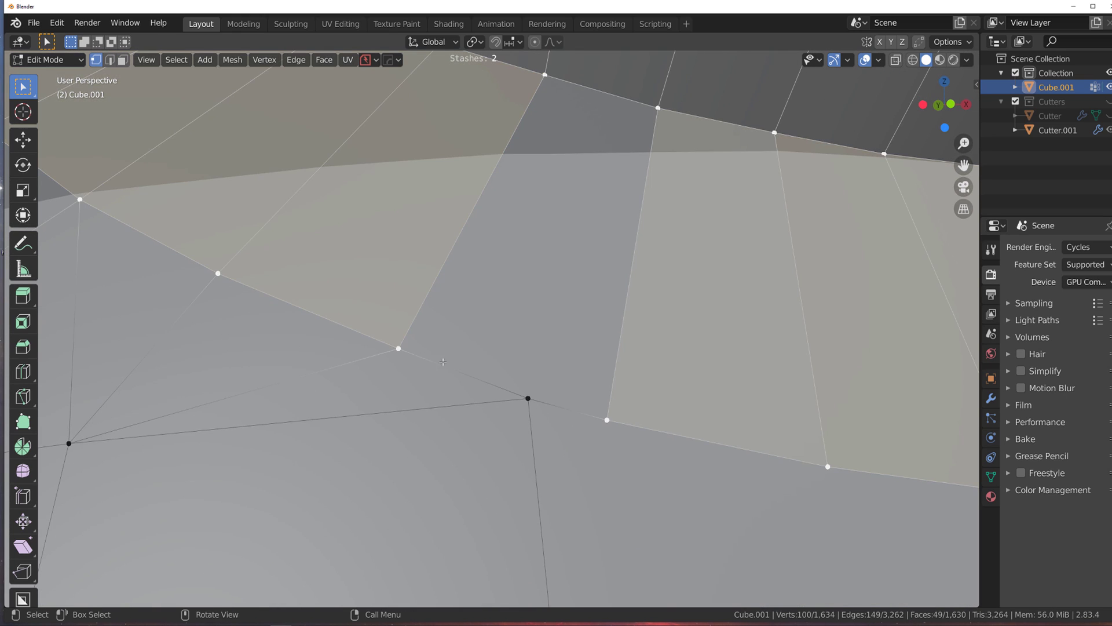
Step: Merge the extra vertex on the outer edge of the interrupting face with its neighbouring loop vertex using Smart Vert
left_click(533, 389)
key("g")
right_click(572, 283)
left_click(665, 113)
key("g")
right_click(637, 393)
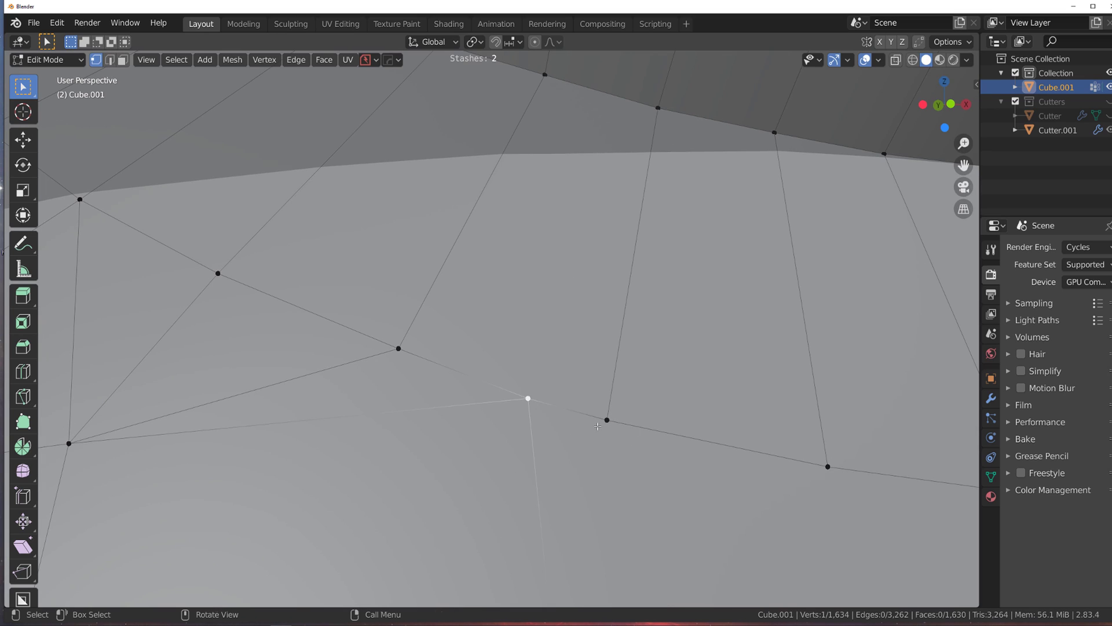
left_click(601, 423, "shift")
key("1")
key("2")
scroll(631, 268, "down", 3)
key("Escape")
key("2")
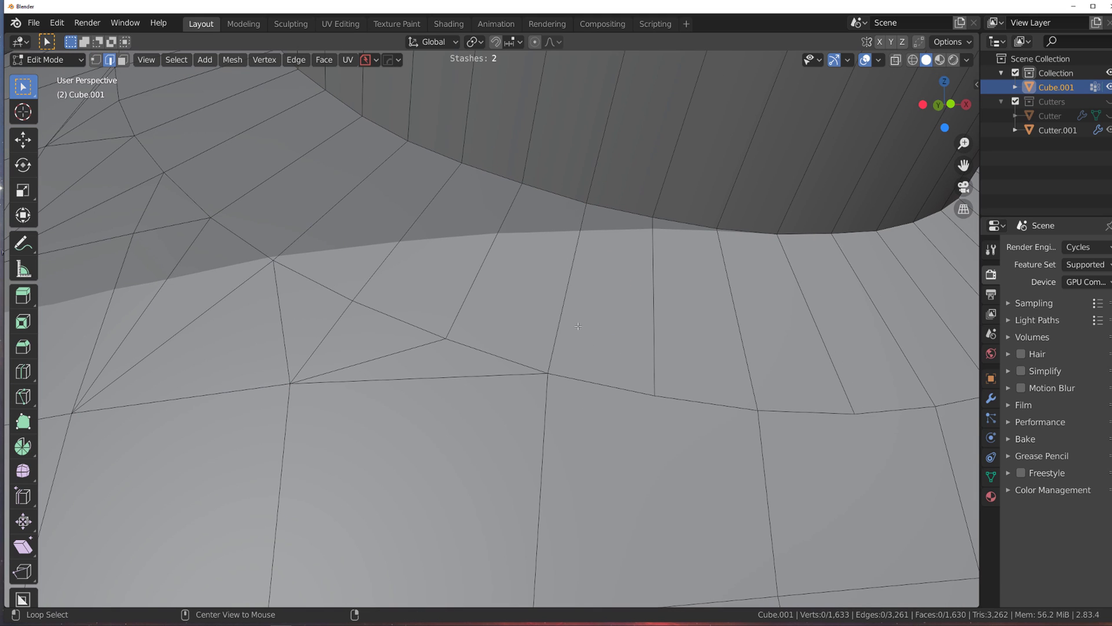
Step: Select the complete face ring around the cylinder's base and Conform it to stash 1/2 with MESHmachine
left_click(703, 353, "alt")
middle_click_drag(703, 353, 463, 333)
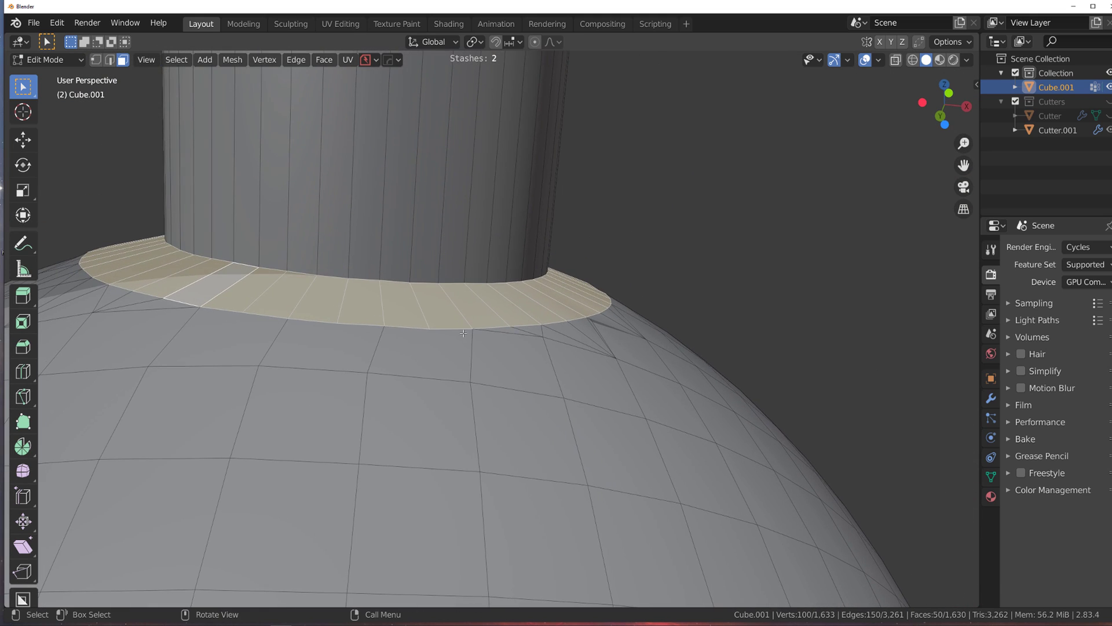
key("y")
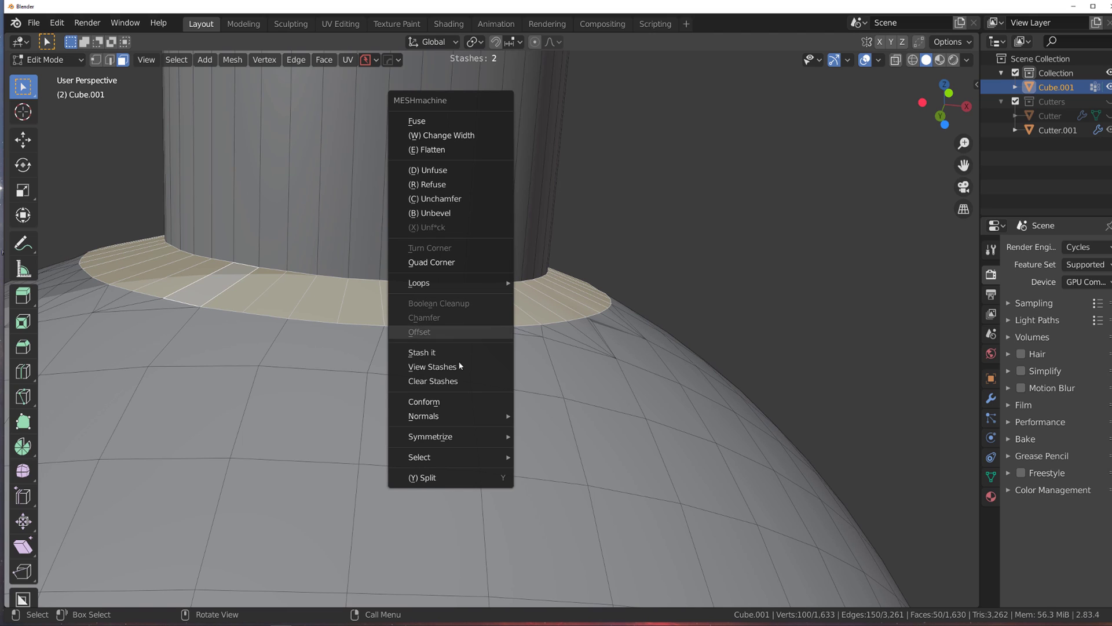
left_click(468, 401)
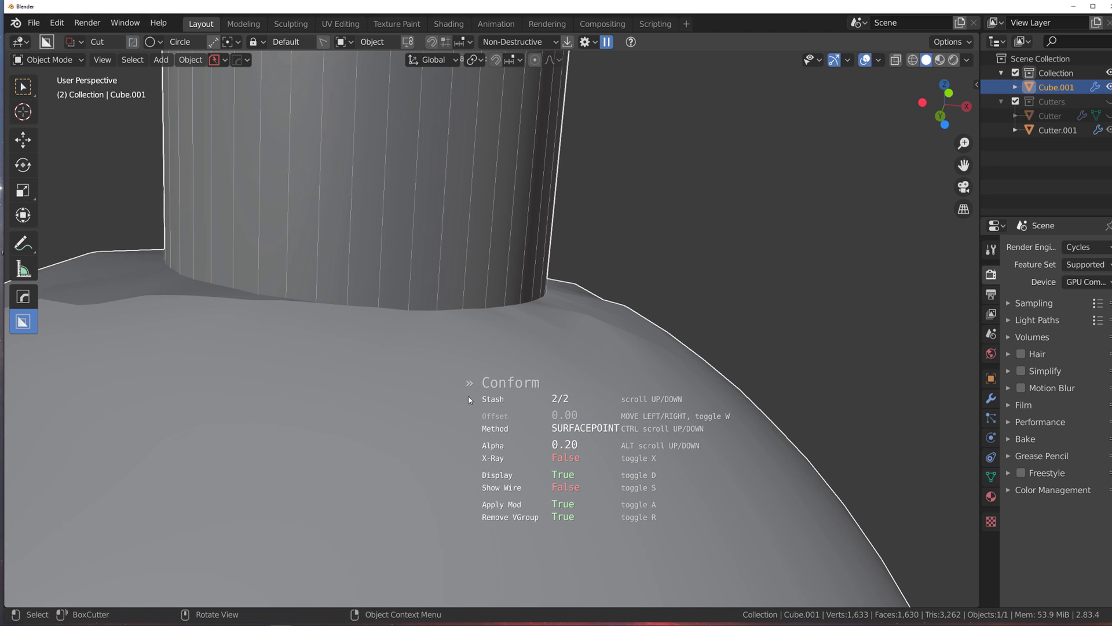
scroll(509, 390, "down", 1)
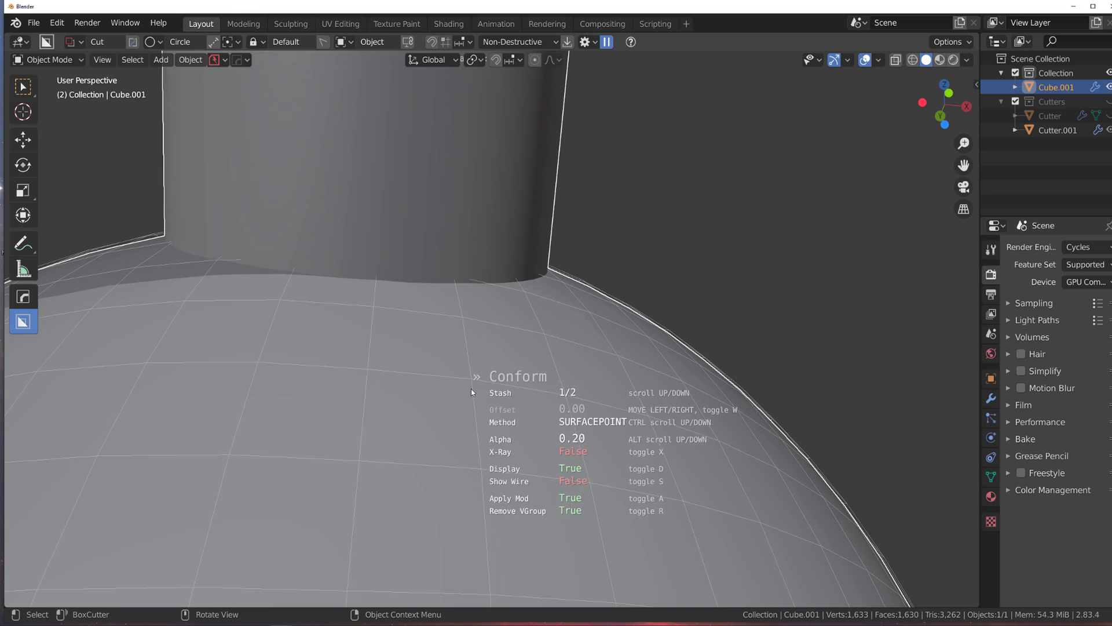
left_click(518, 366)
Step: Inspect the surface shading around the conformed ring in Object Mode
scroll(522, 347, "down", 2)
key("Tab")
left_click(529, 255)
middle_click_drag(527, 258, 507, 369)
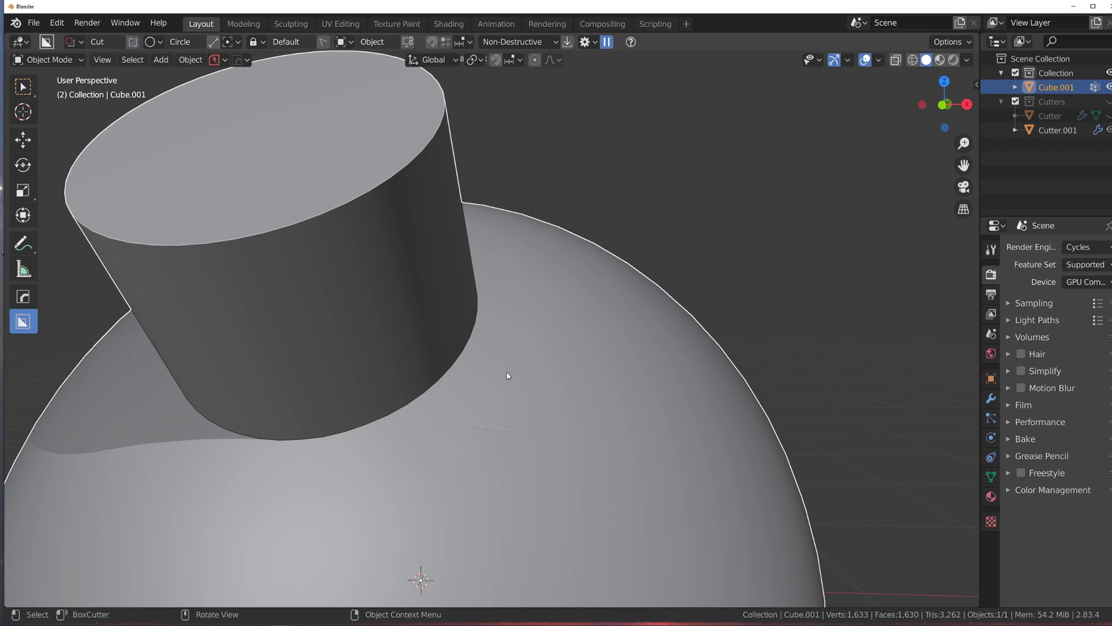
Step: Merge the stray sphere vertex touching the outer edge of the ring into the loop with Smart Vert
scroll(494, 416, "up", 4)
key("Tab")
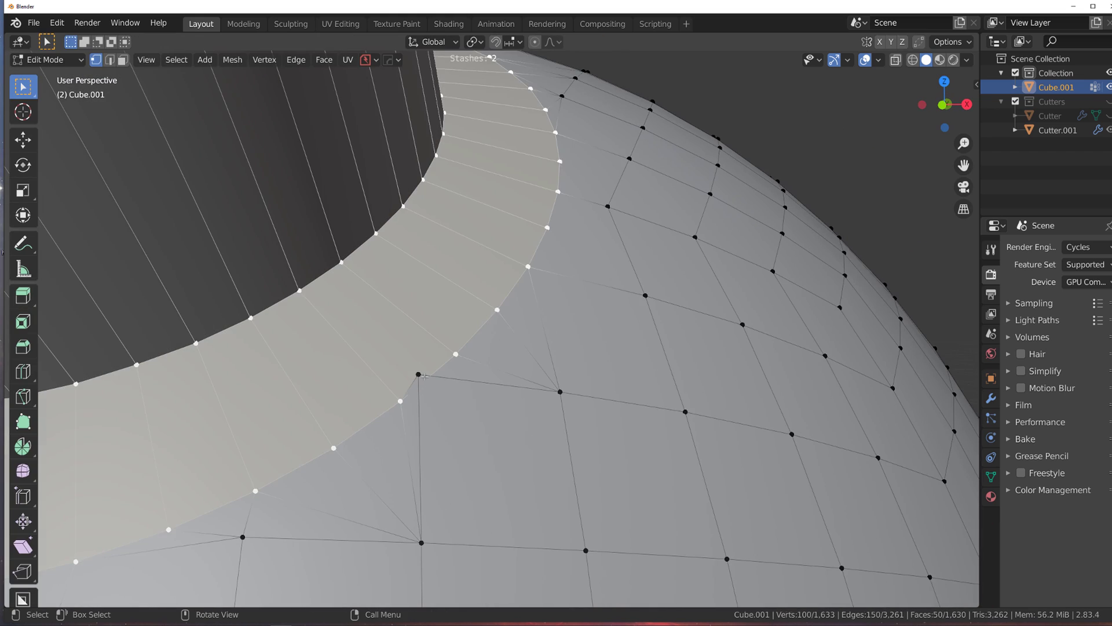
left_click(421, 375)
key("1")
scroll(467, 362, "down", 2)
Step: Return to Object Mode and check the shading on the sphere at the cylinder's base from the front
key("Tab")
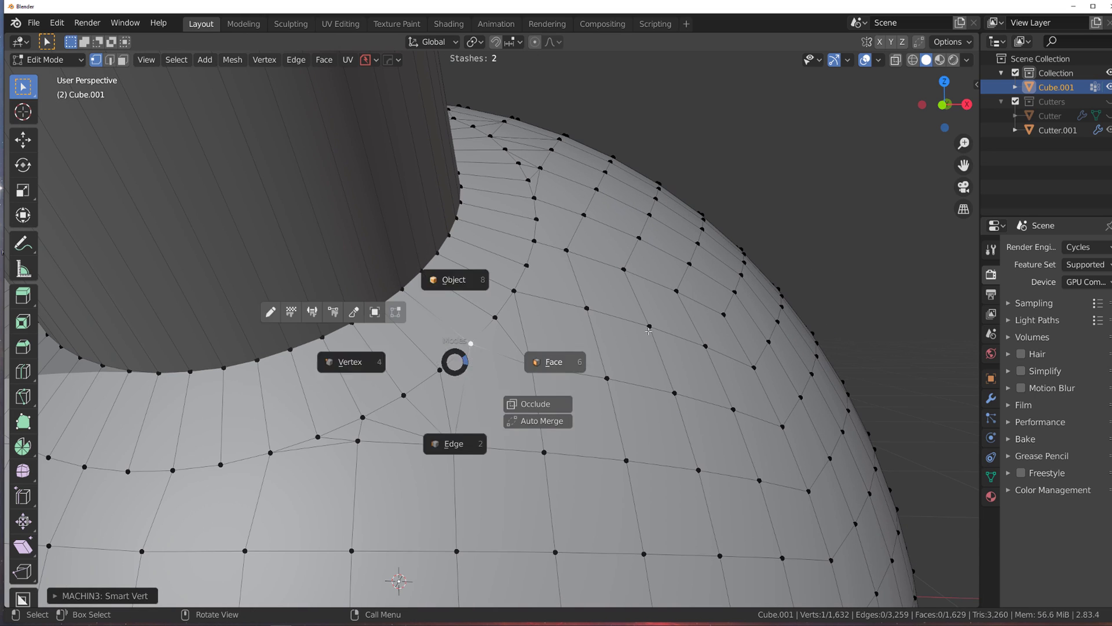
scroll(476, 354, "down", 3)
key("Tab")
middle_click_drag(283, 357, 451, 375)
scroll(559, 347, "up", 1)
Step: Bevel the intersection edge loop between cylinder and sphere with 13 segments and a width of about 0.09 m
key("Tab")
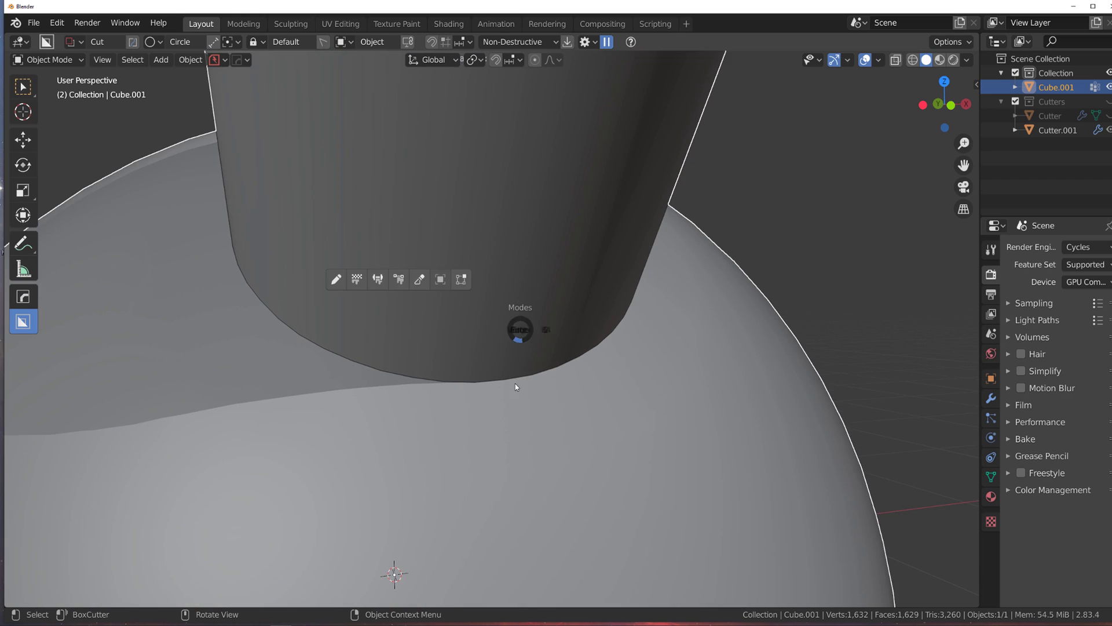
left_click(468, 382, "alt")
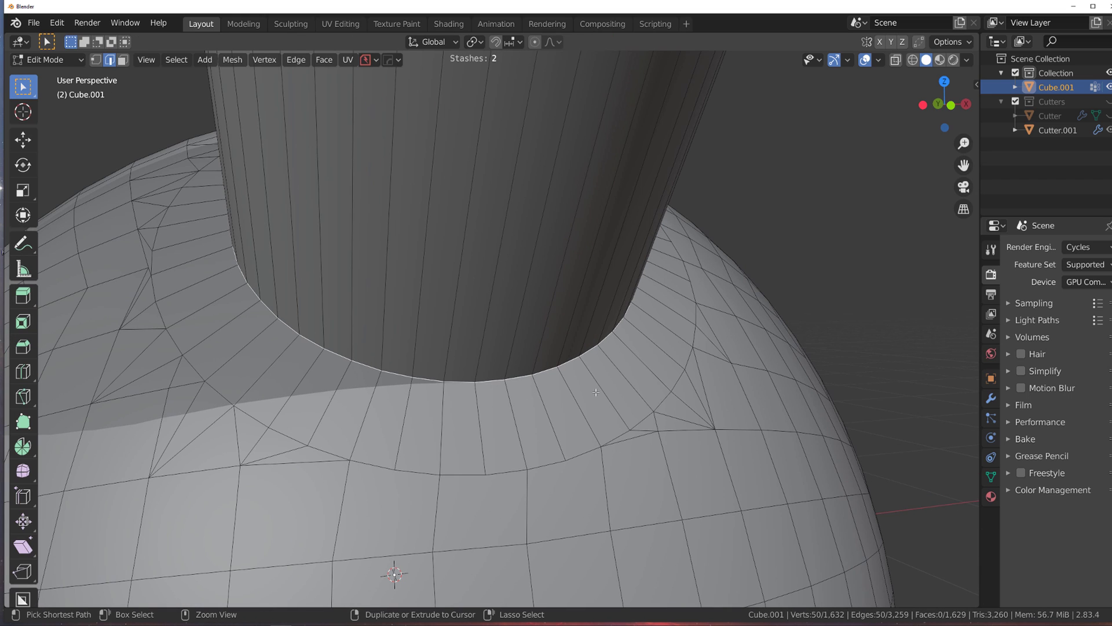
key("ctrl+b")
scroll(638, 388, "up", 12)
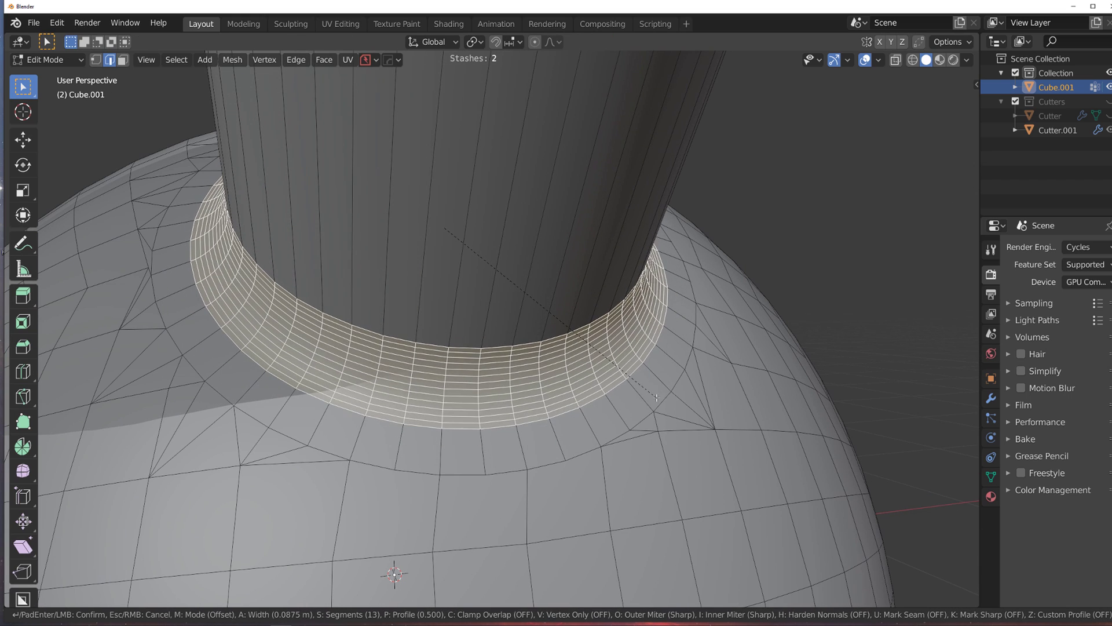
left_click(666, 392)
Step: View the bevelled joint in Object Mode from several angles
key("Tab")
scroll(580, 360, "down", 1)
middle_click_drag(561, 381, 470, 432)
Step: Select the edge loop around the cylinder's top cap and bevel it into a rounded rim
key("Tab")
middle_click_drag(456, 174, 464, 261)
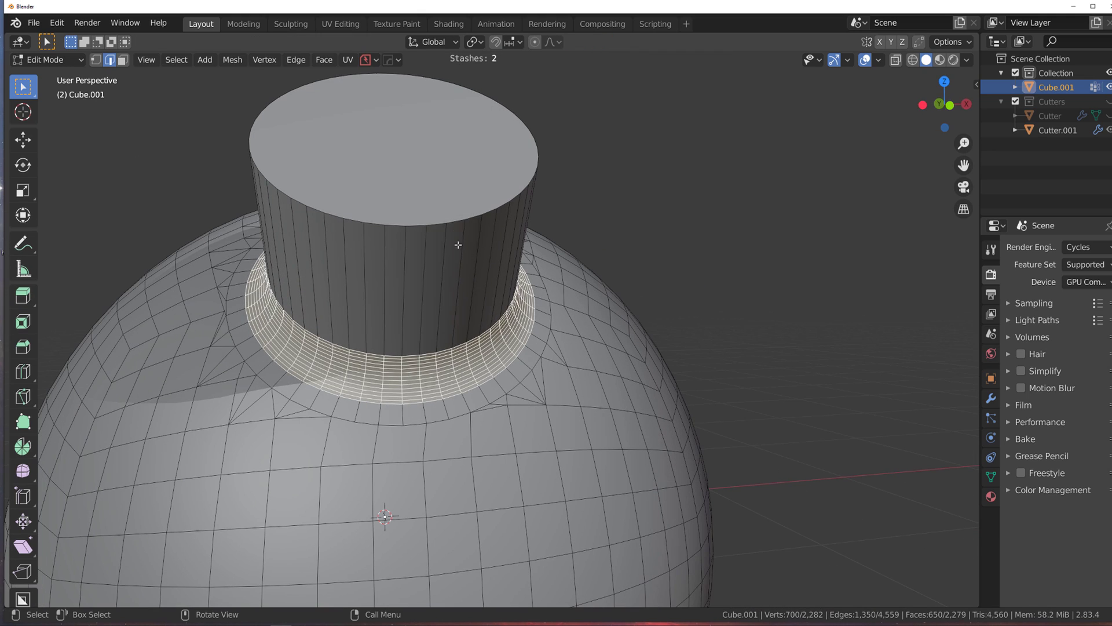
left_click(457, 204)
left_click(466, 204, "alt")
key("ctrl+b")
left_click(547, 226)
Step: Return to Object Mode, switch the viewport lighting to the glossy red MatCap and inspect the reflections around the joint
key("Tab")
scroll(516, 241, "down", 2)
middle_click_drag(515, 241, 475, 224)
scroll(475, 223, "up", 5)
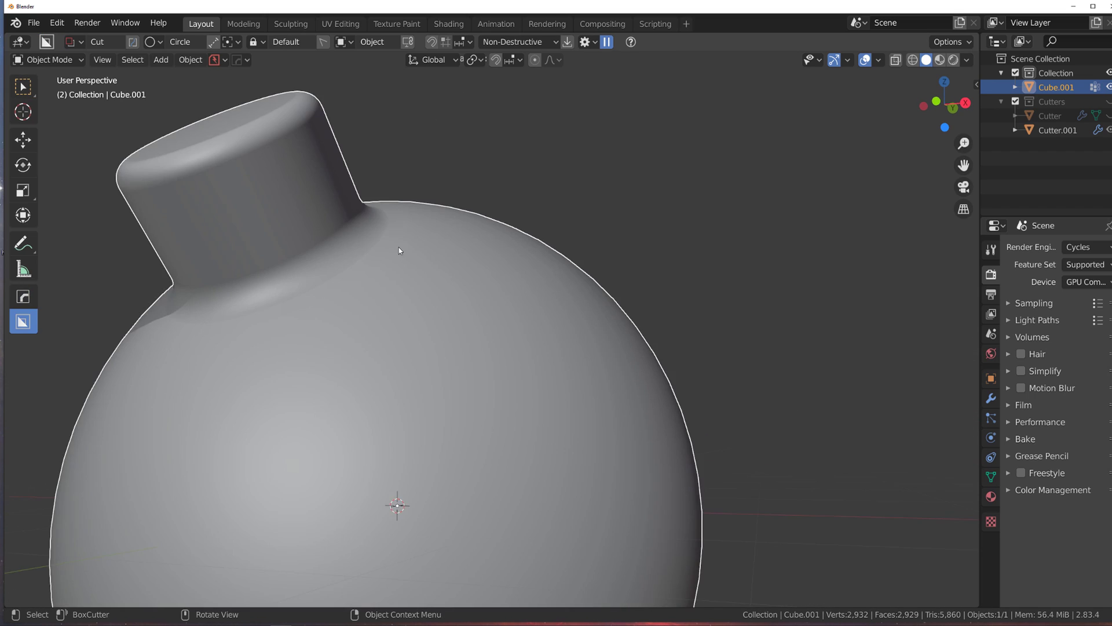
left_click(966, 60)
left_click(954, 162)
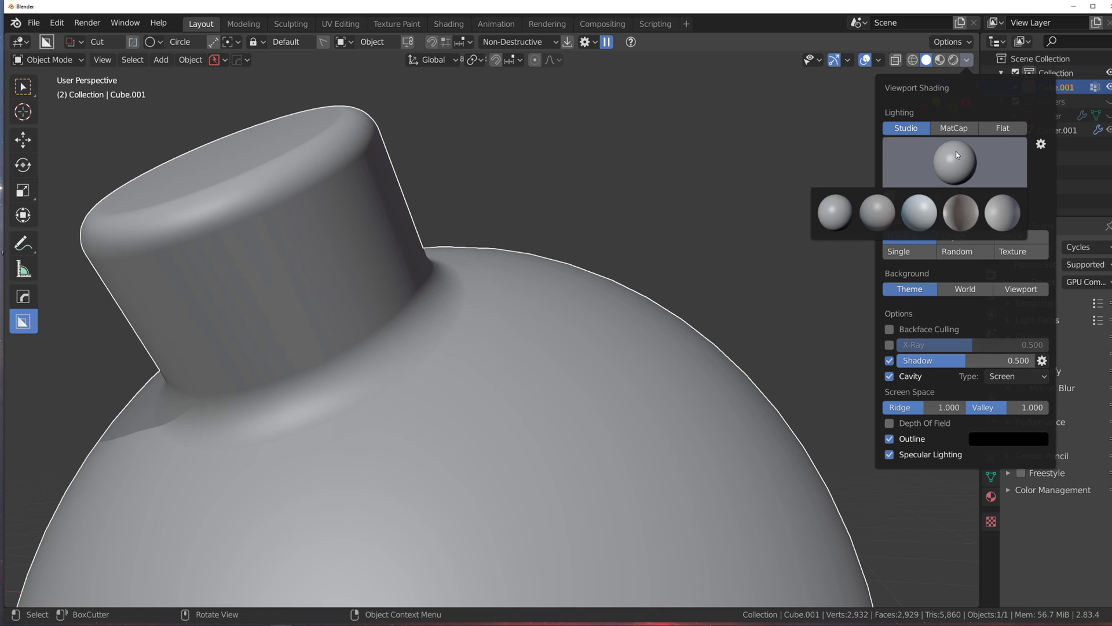
left_click(955, 128)
left_click(953, 162)
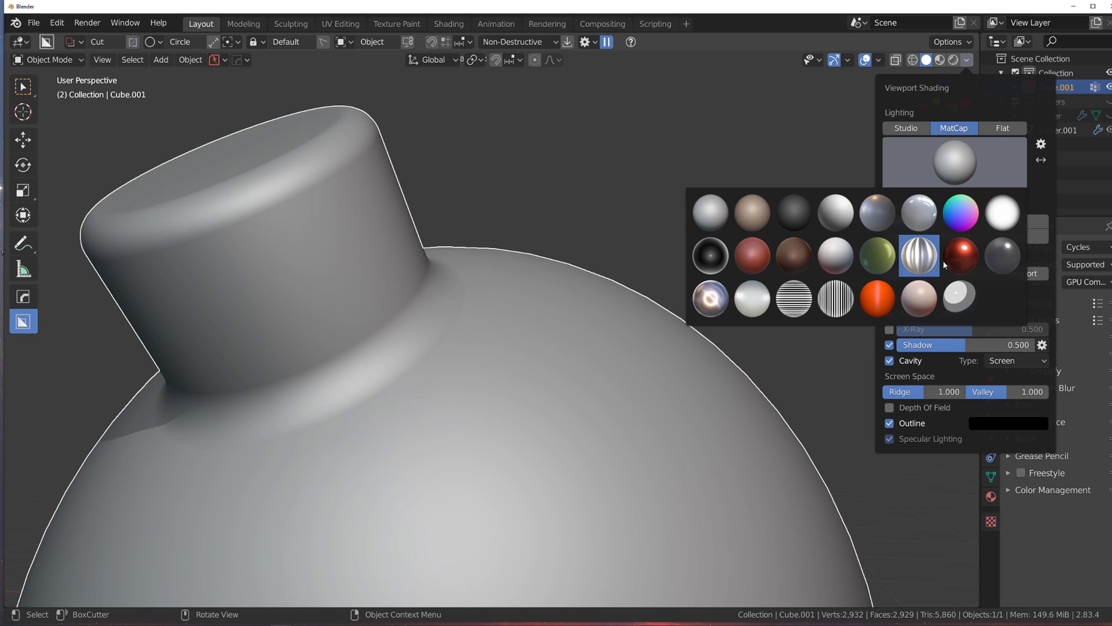
left_click(807, 293)
scroll(490, 372, "down", 2)
mouse_move(487, 372)
middle_mouse_down()
mouse_move(547, 380)
mouse_move(560, 408)
middle_mouse_up()
scroll(558, 402, "up", 8)
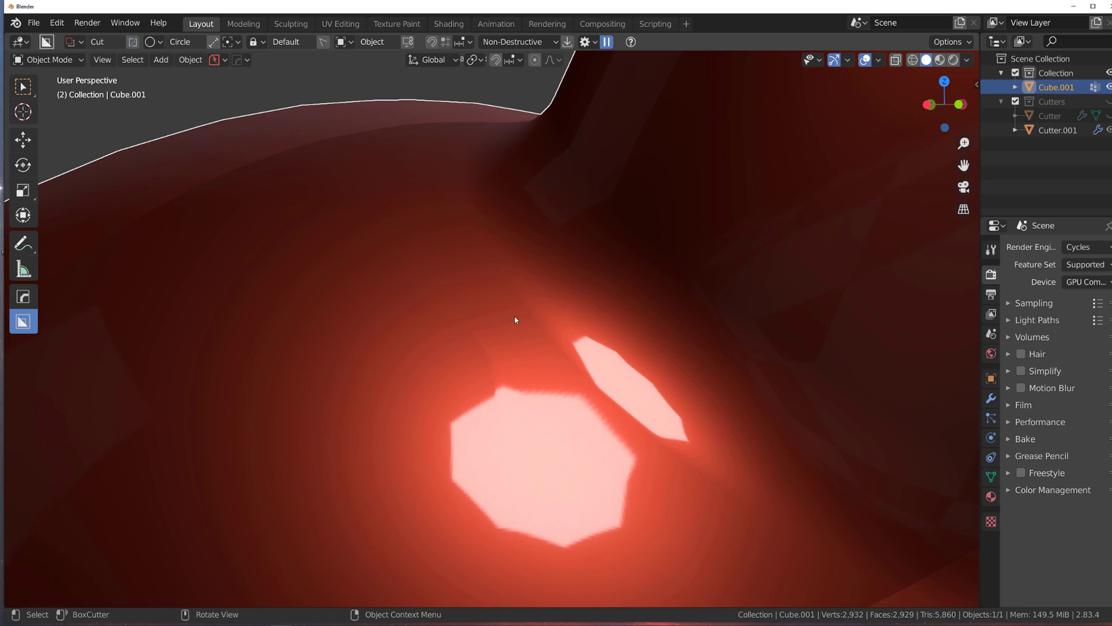
scroll(529, 357, "down", 6)
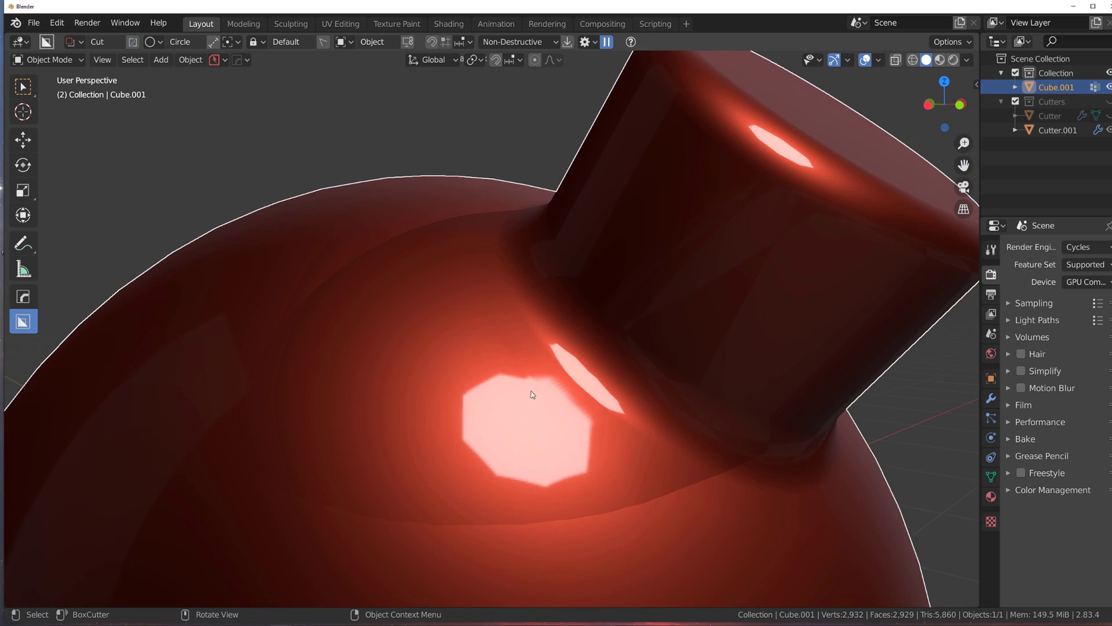
Step: In Edit Mode, dissolve three surplus triangulating edges on the sphere beside the bevelled joint
key("Tab")
middle_click_drag(474, 384, 412, 332)
scroll(470, 397, "up", 4)
scroll(411, 332, "up", 2)
key("2")
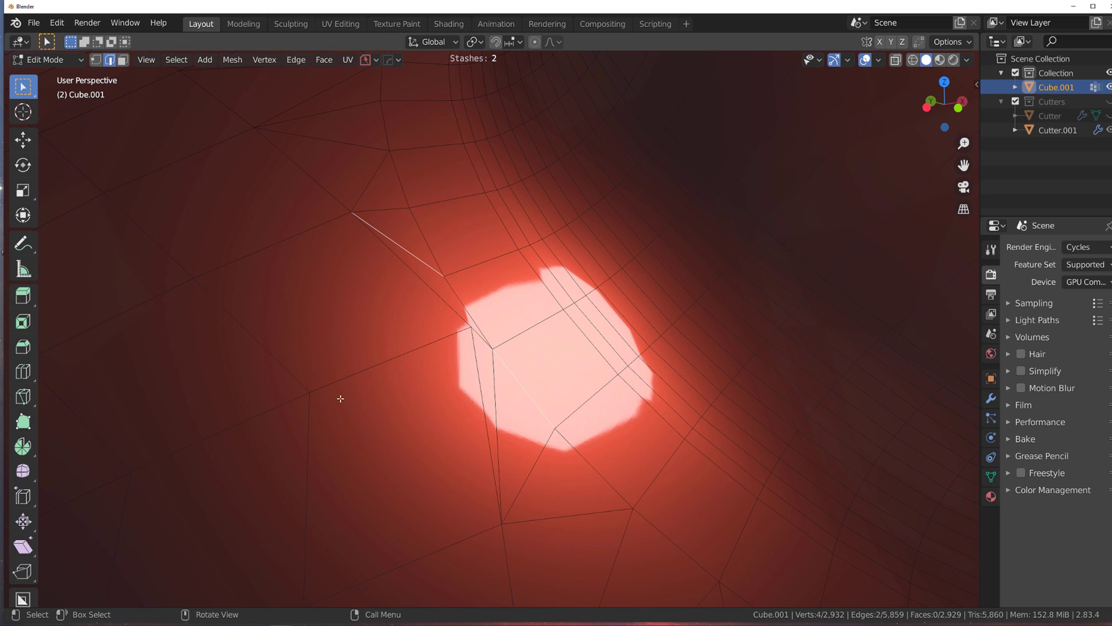
key("ctrl+z")
left_click(499, 394, "shift")
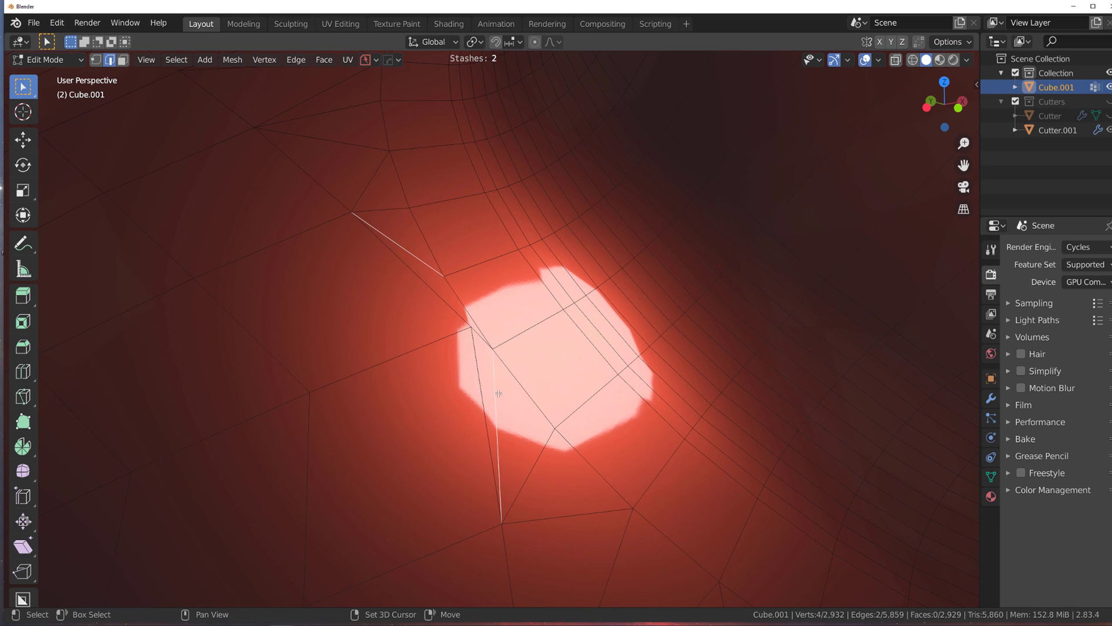
key("ctrl+x")
scroll(497, 392, "down", 4)
middle_click_drag(472, 346, 478, 414, "shift")
scroll(495, 339, "up", 3)
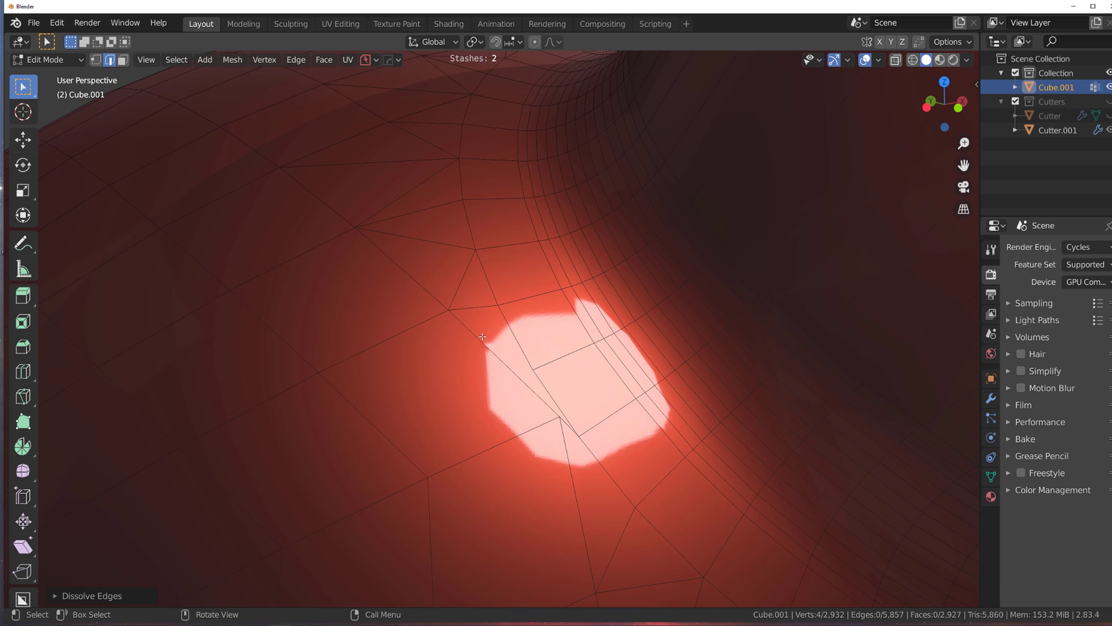
key("x")
left_click(483, 335)
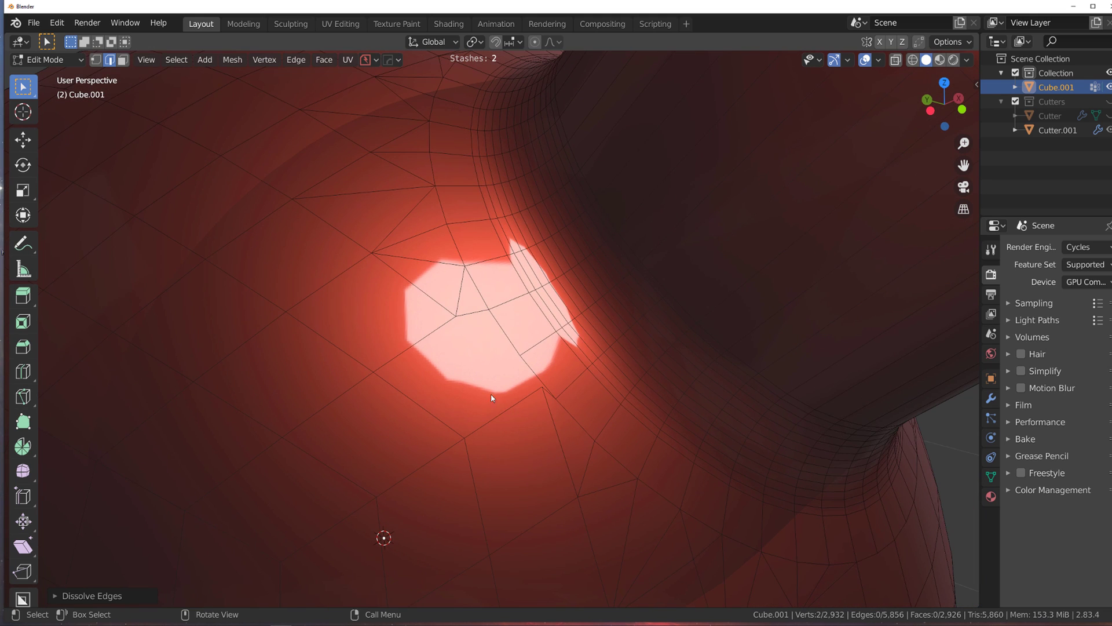
Step: Merge the stray vertex beside the joint into its neighbouring vertex with MACHIN3 Smart Vert
key("1")
left_click(558, 405, "shift")
key("1")
scroll(436, 387, "up", 1)
scroll(481, 406, "up", 4)
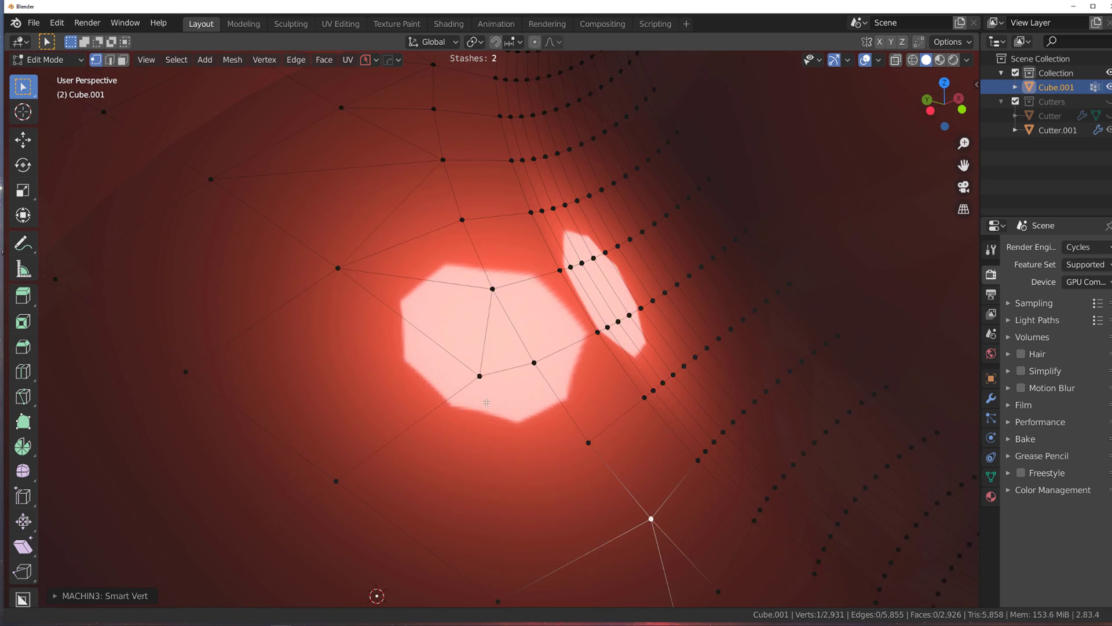
Step: Dissolve two more surplus diagonal edges on the sphere further around the cylinder's base
middle_click_drag(398, 315, 558, 430, "shift")
scroll(558, 430, "down", 3)
key("2")
left_click(552, 345)
key("x")
left_click(552, 344)
middle_click_drag(553, 344, 526, 412, "shift")
scroll(554, 445, "up", 2)
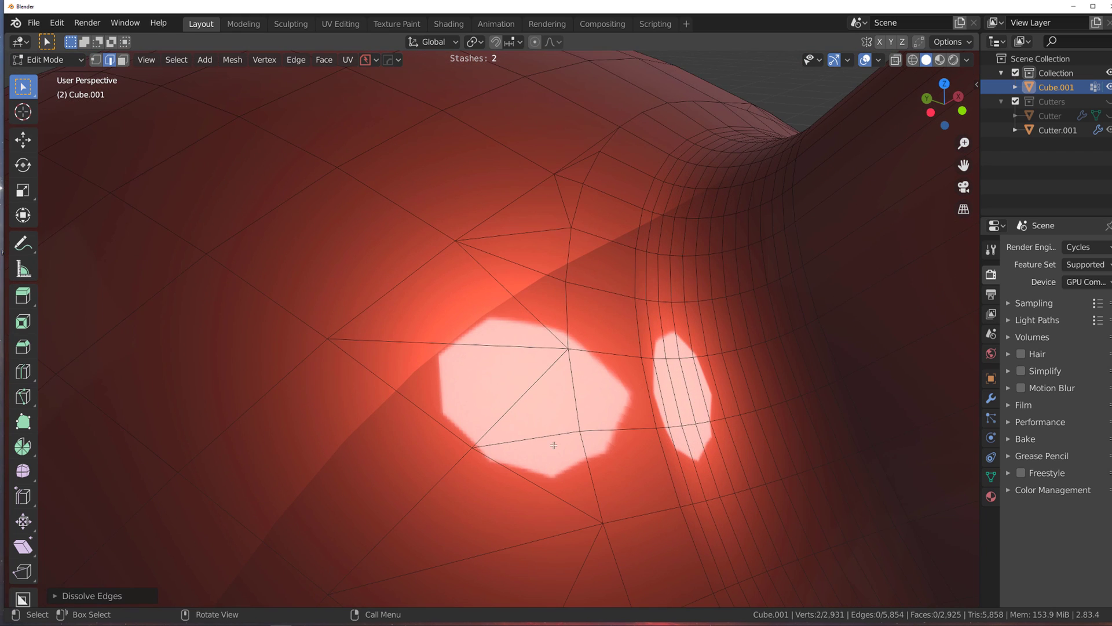
middle_click_drag(561, 282, 481, 424)
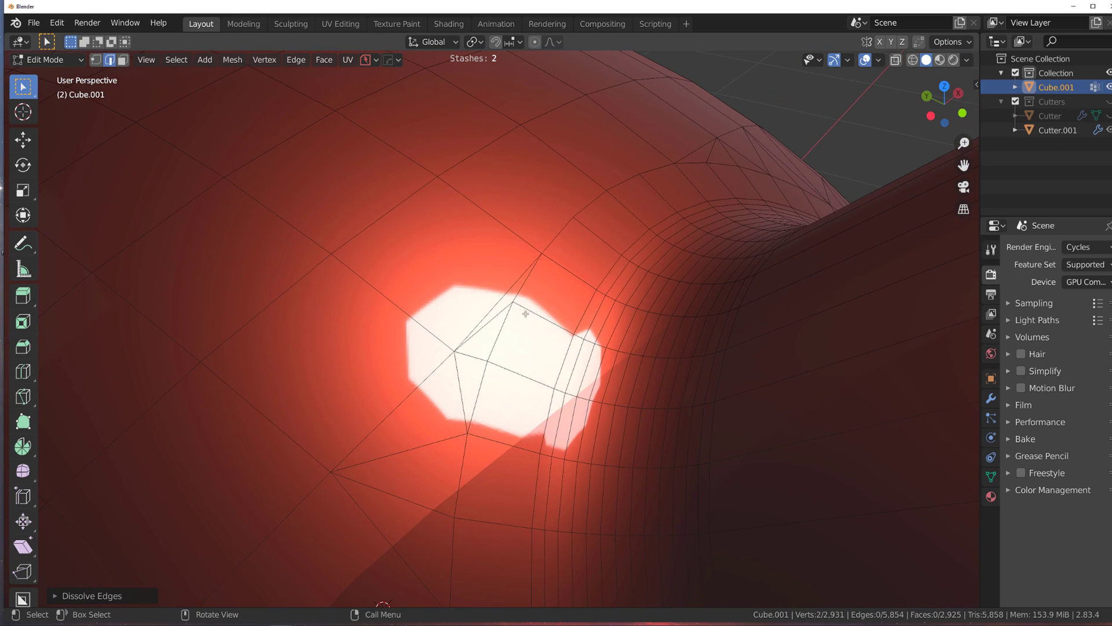
key("x")
left_click(510, 278)
middle_click_drag(510, 278, 404, 434)
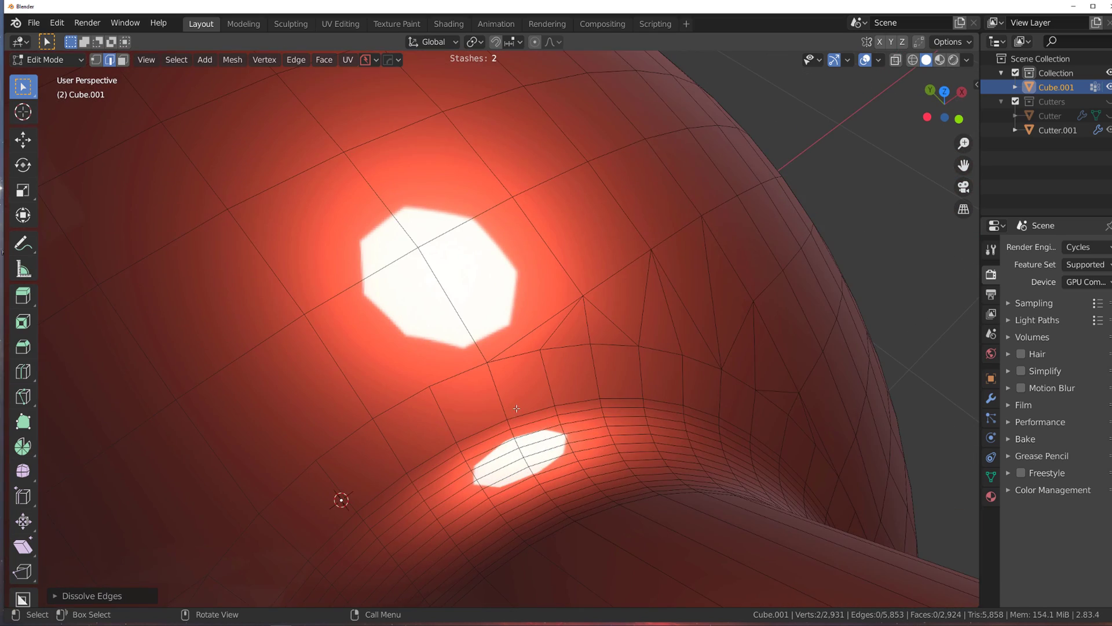
Step: Select the face loop around the joint, grow it over the surrounding sphere faces and deselect the bevel's face loops
middle_click_drag(517, 409, 557, 306)
key("3")
left_click(543, 352, "alt")
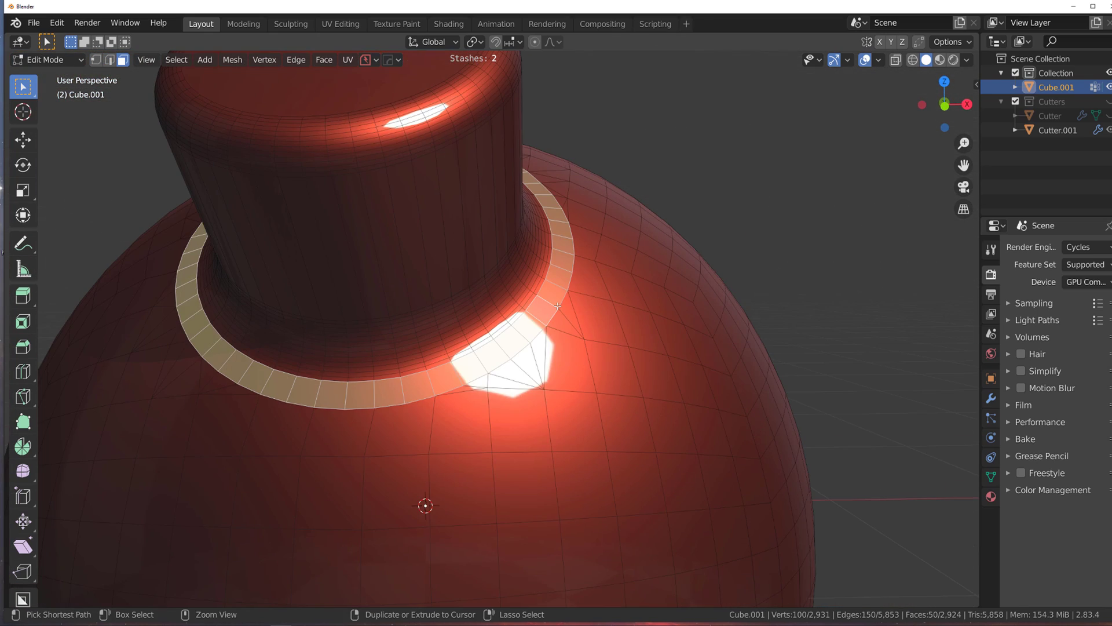
key("ctrl+KP_Add")
key("ctrl+KP_Add")
key("ctrl+KP_Add")
scroll(532, 321, "up", 5)
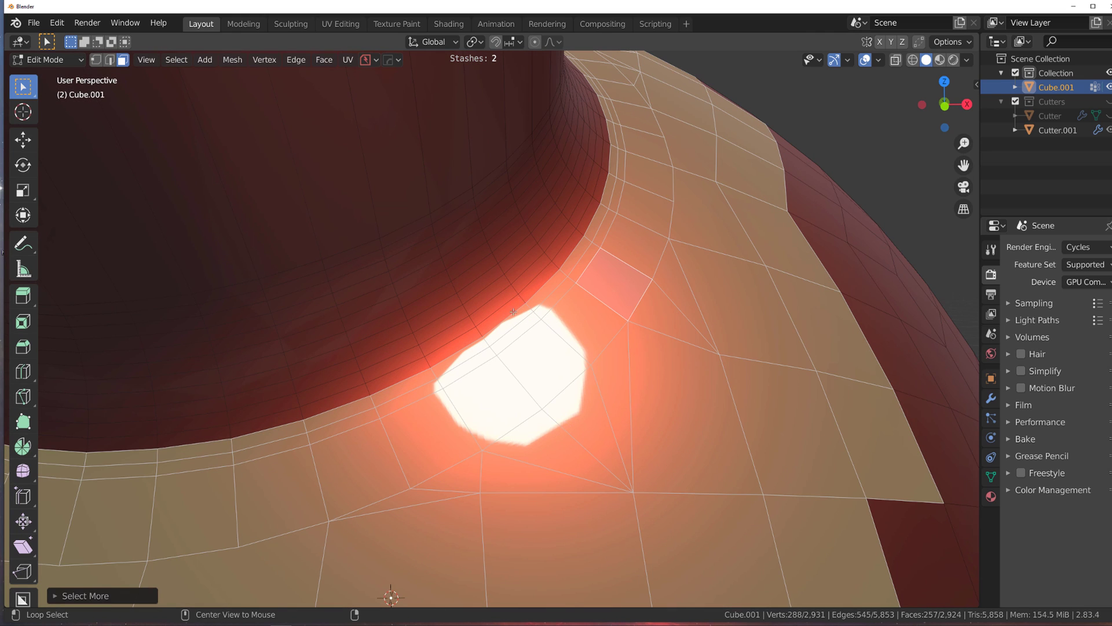
key("ctrl+z")
left_click(543, 315, "alt+shift")
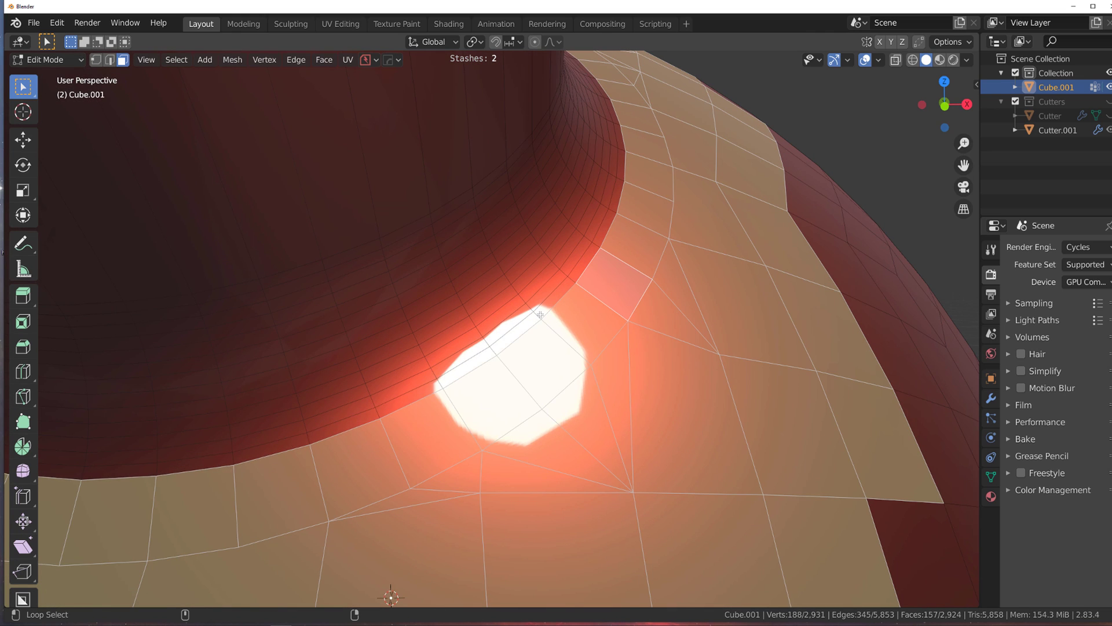
scroll(545, 316, "down", 4)
mouse_move(478, 342)
middle_mouse_down()
mouse_move(507, 383)
mouse_move(490, 354)
middle_mouse_up()
scroll(482, 376, "up", 2)
middle_click_drag(600, 371, 485, 386, "shift")
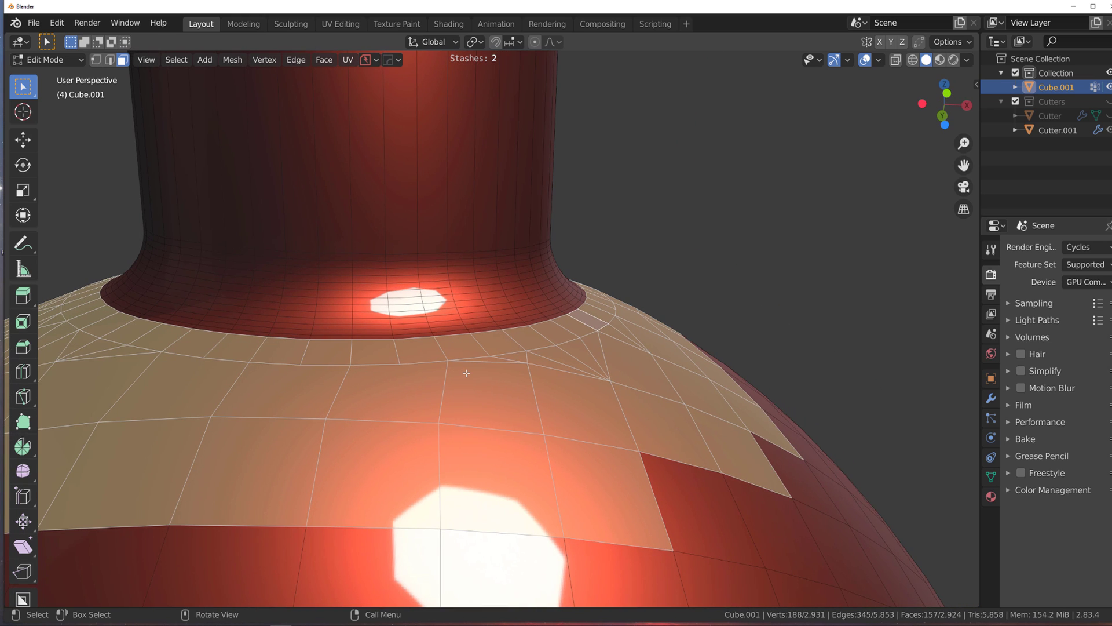
Step: Transfer normals from stash 1 onto the selected sphere faces with MESHmachine's Normal Transfer, using nearest-face mapping
key("y")
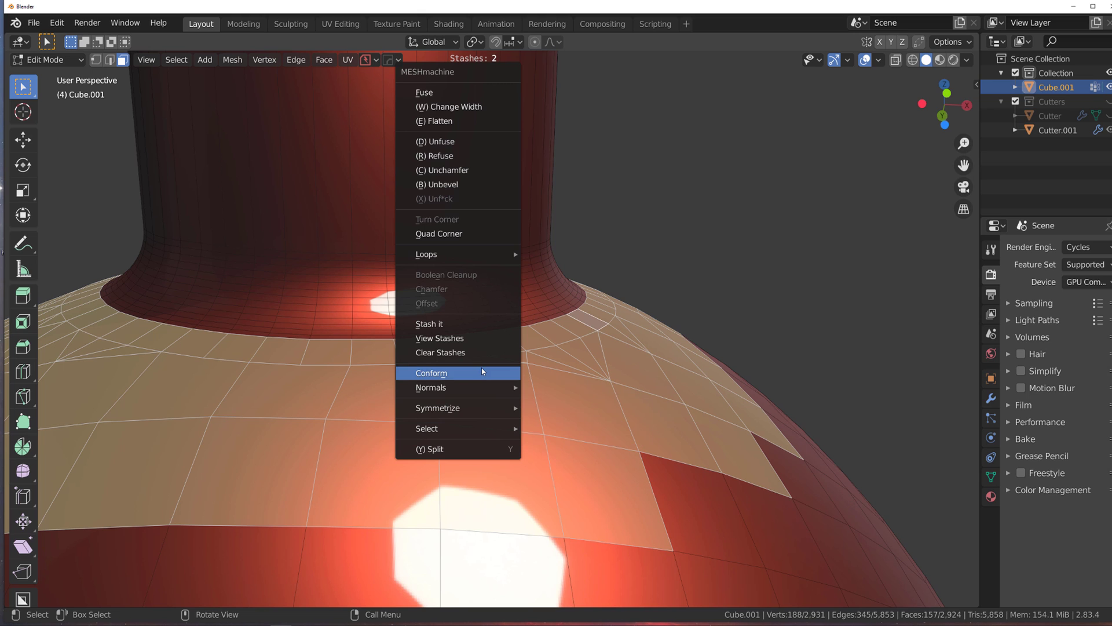
mouse_move(484, 394)
left_click(555, 415)
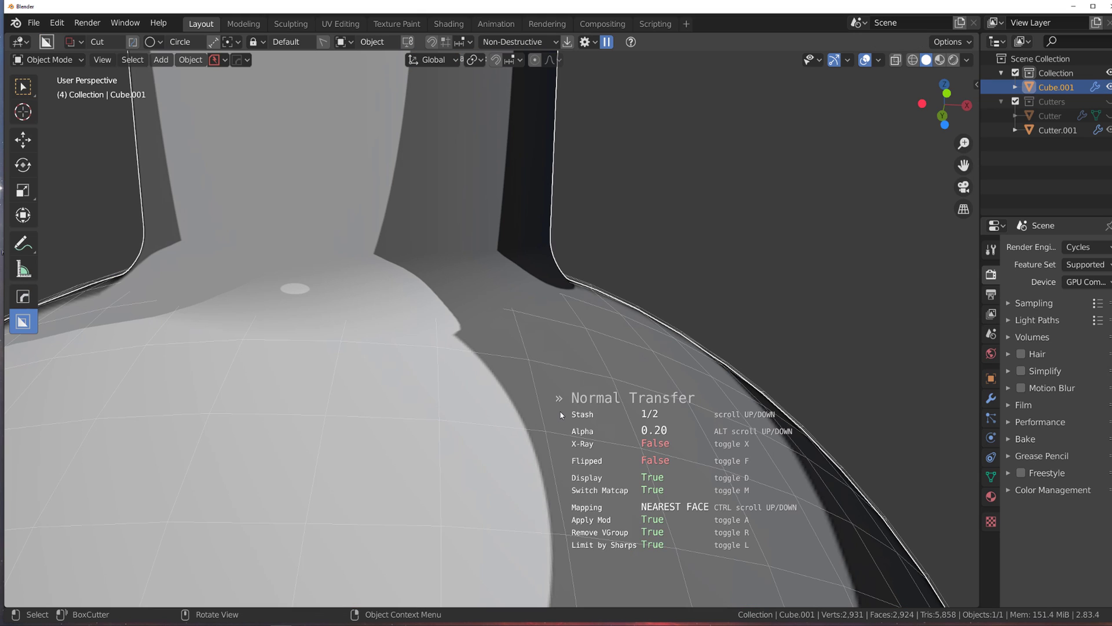
left_click(585, 391)
Step: Examine the reflections on the joint, sphere and cylinder rim in Object Mode from several angles
scroll(522, 249, "down", 4)
middle_click_drag(422, 299, 480, 362)
scroll(469, 374, "up", 2)
middle_click_drag(527, 462, 594, 417)
scroll(591, 350, "down", 1)
scroll(548, 297, "up", 4)
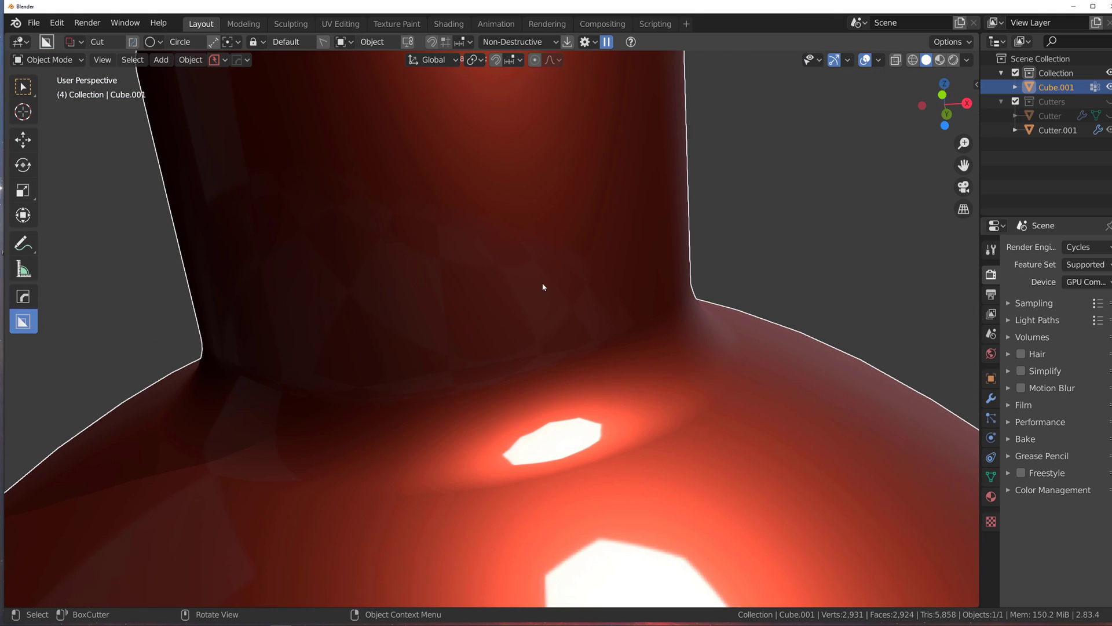
scroll(497, 412, "down", 6)
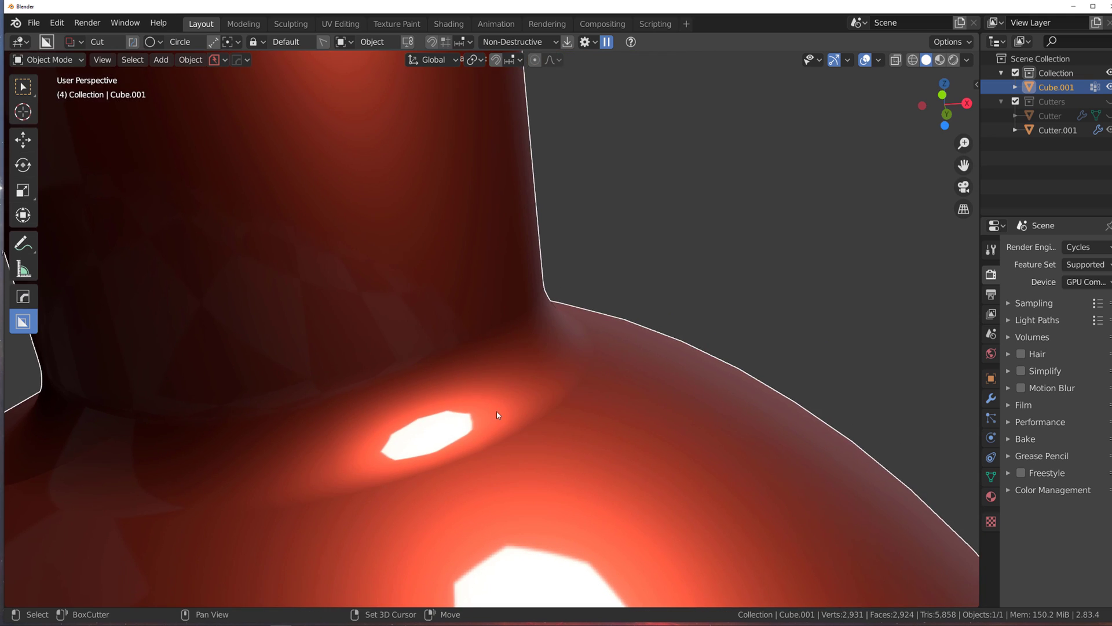
key("Tab")
left_click(489, 325)
key("Tab")
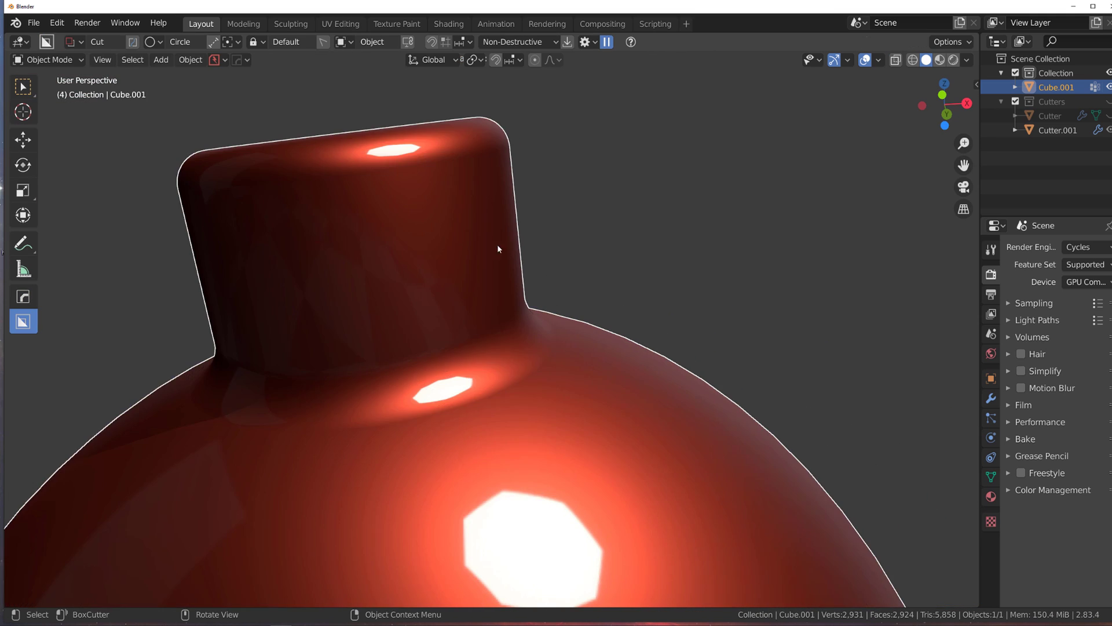
scroll(538, 349, "up", 4)
scroll(599, 385, "down", 4)
middle_click_drag(599, 385, 606, 437)
scroll(660, 411, "up", 4)
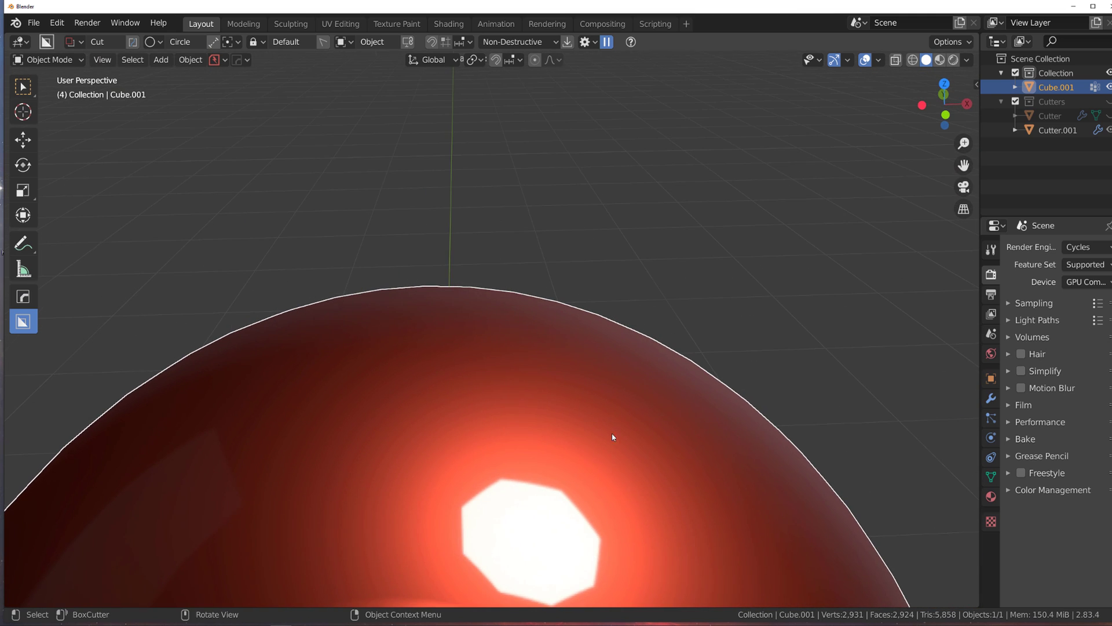
scroll(489, 207, "up", 2)
scroll(490, 207, "down", 3)
middle_click_drag(471, 278, 479, 234)
scroll(583, 380, "up", 3)
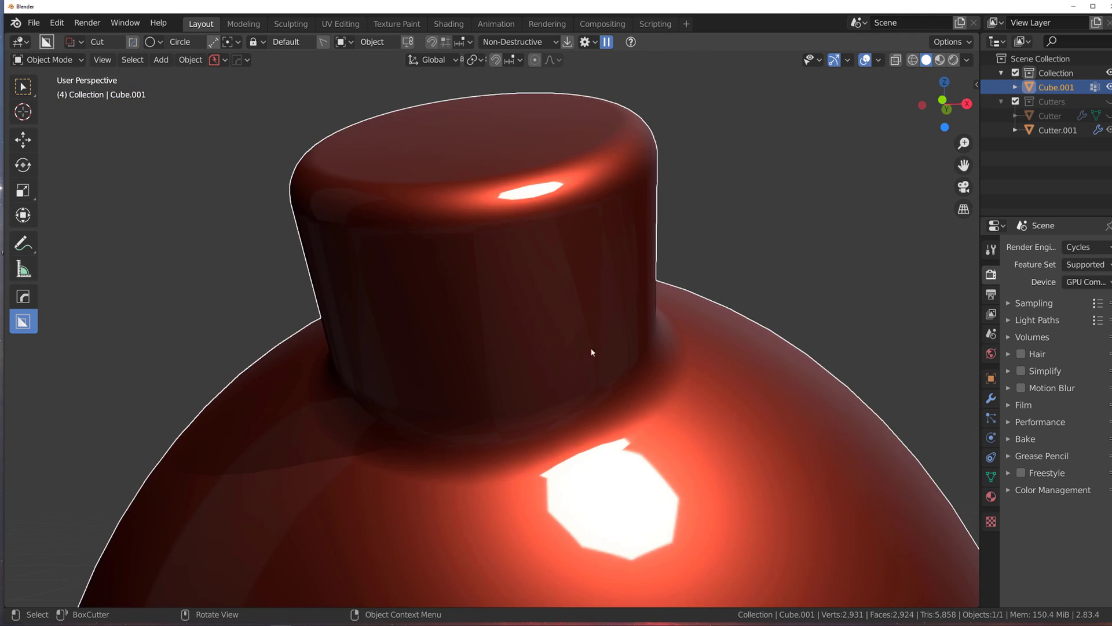